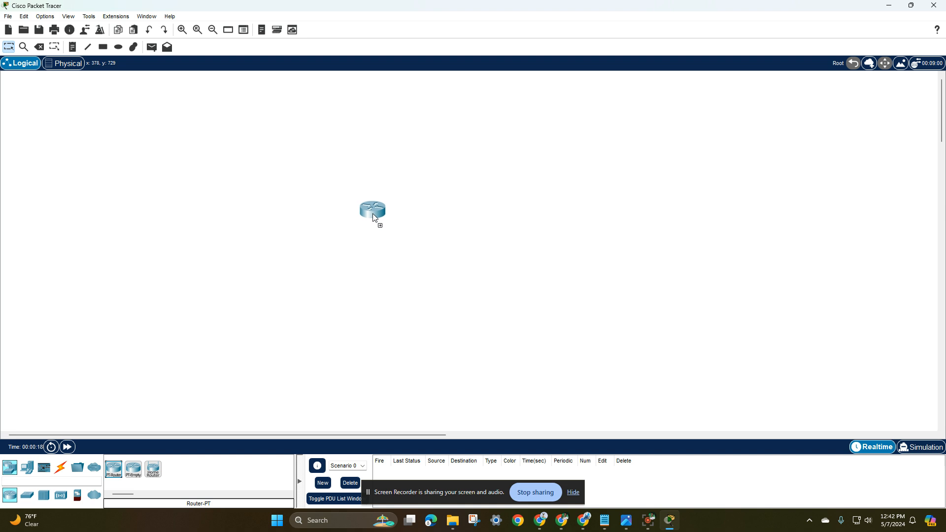
Place four generic Router-PT routers on the workspace in a rough two-by-two arrangement.
left_click(120, 461)
left_click(503, 228)
left_click(113, 468)
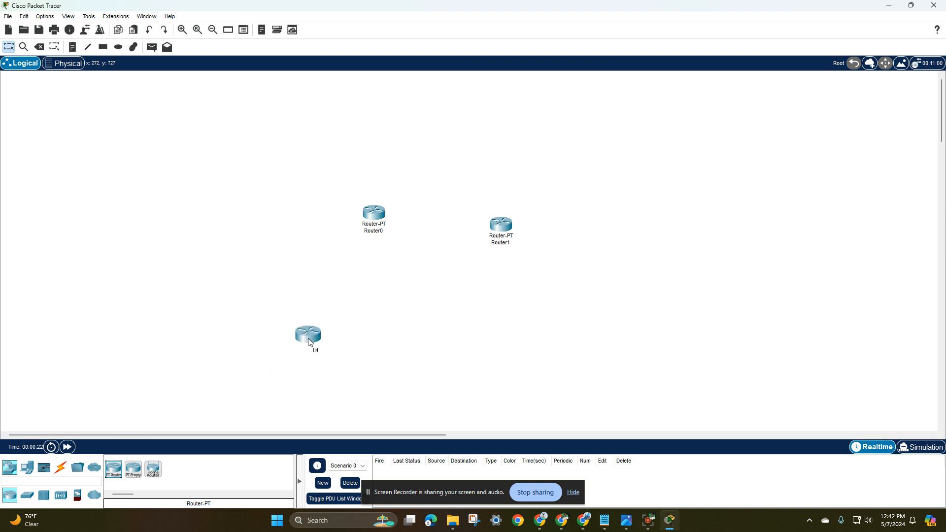
left_click(371, 344)
left_click(113, 468)
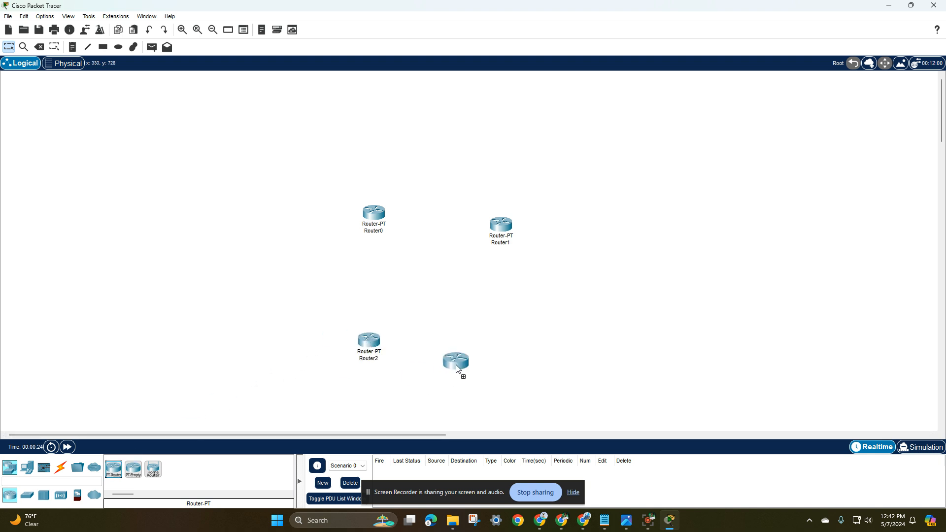
left_click(482, 353)
Rearrange the four routers into a more even rectangle by shifting each one slightly upward and Router3 outward.
left_click_drag(501, 224, 514, 185)
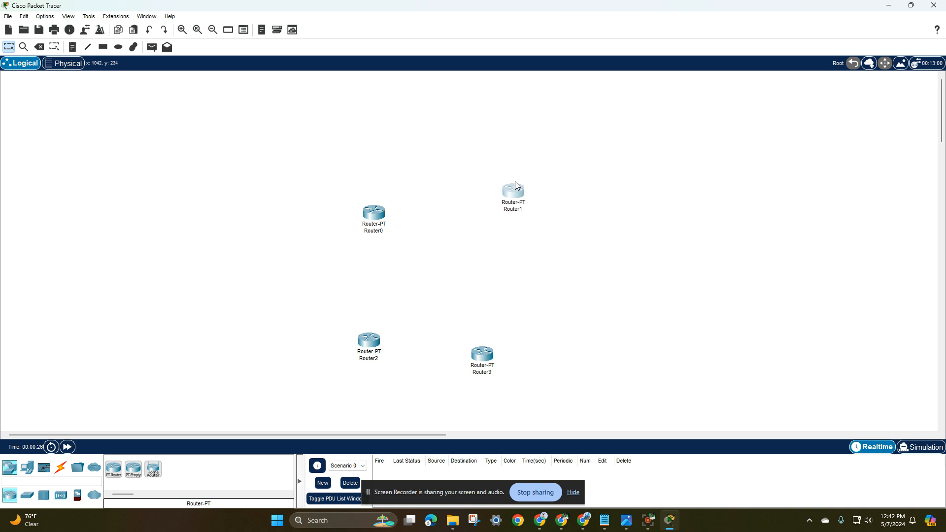
left_click_drag(372, 220, 373, 203)
left_click_drag(369, 339, 371, 329)
left_click_drag(495, 354, 527, 318)
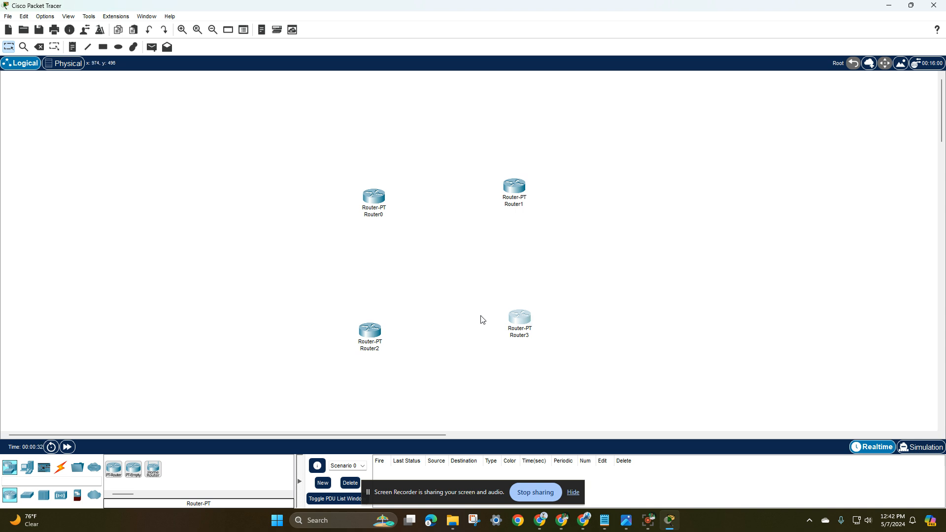
Search the devices for "swit" and place four PT-Switch switches, one on the outer side of each router.
left_click(44, 479)
type("sw")
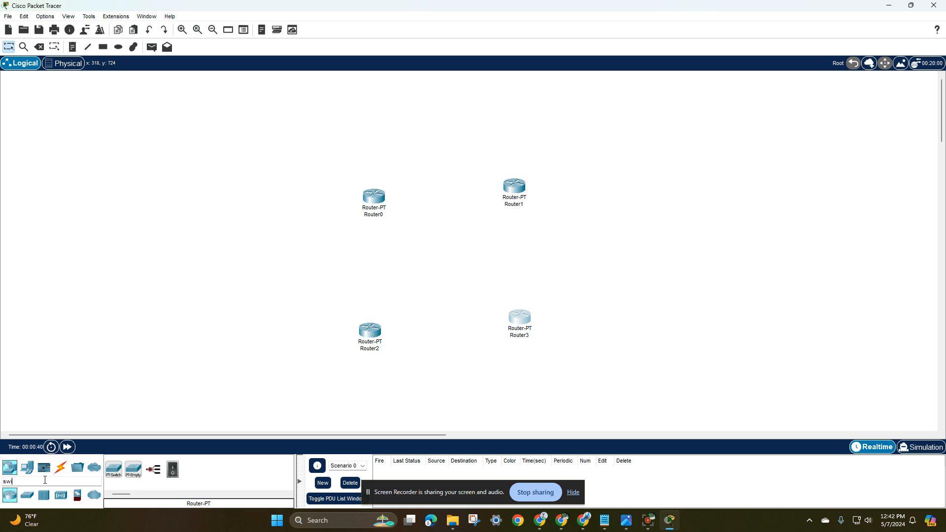
type("it")
left_click_drag(114, 469, 282, 179)
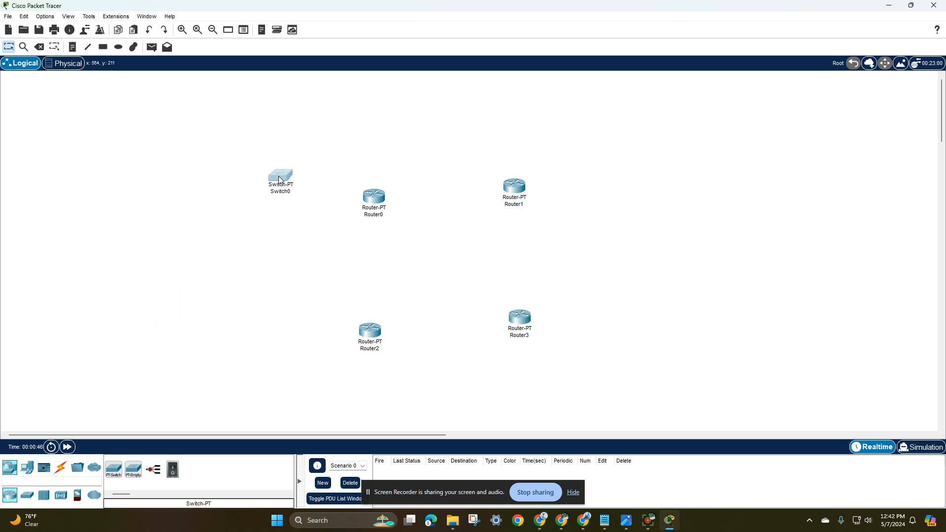
left_click_drag(113, 469, 284, 385)
left_click_drag(112, 471, 677, 186)
left_click_drag(289, 185, 236, 179)
left_click_drag(283, 381, 233, 372)
left_click_drag(114, 470, 634, 397)
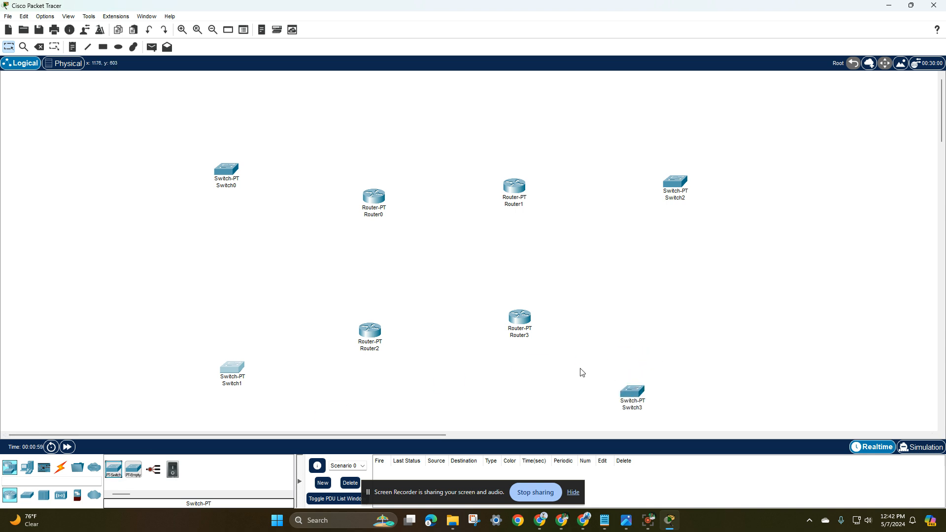
Switch to the Screenshot_14.png image, read the project problem statement, and return to Packet Tracer.
left_click(626, 519)
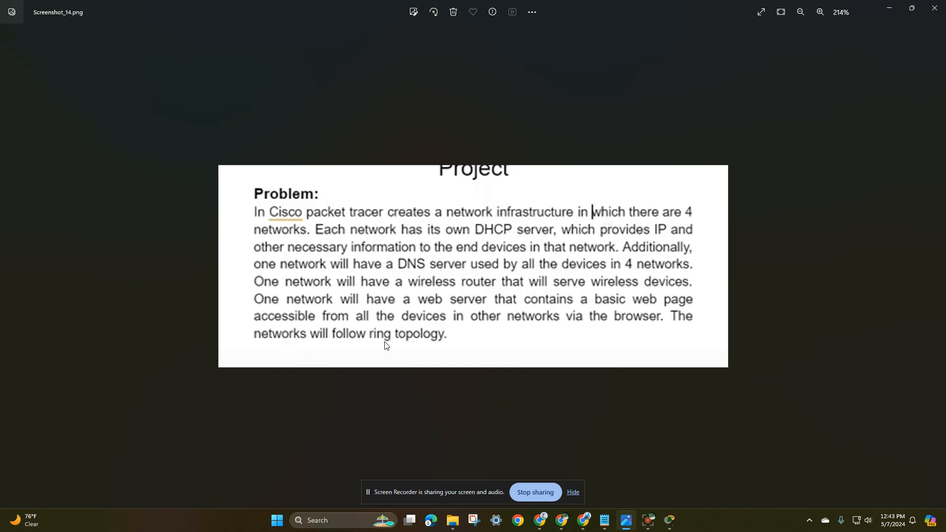
left_click(889, 7)
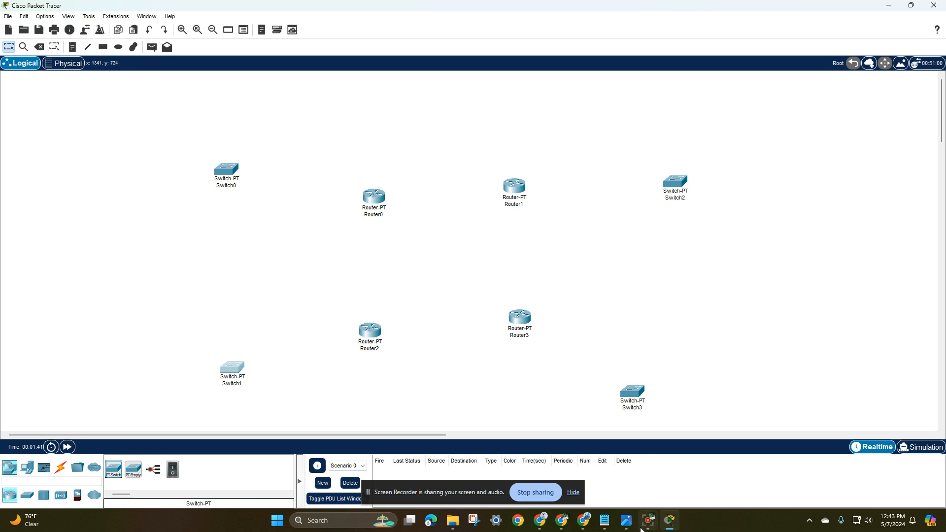
left_click(626, 520)
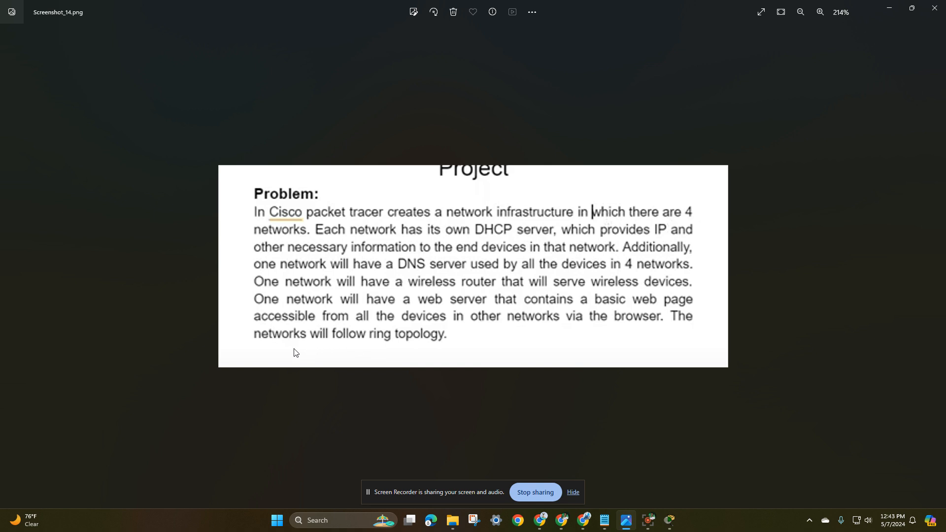
left_click(889, 8)
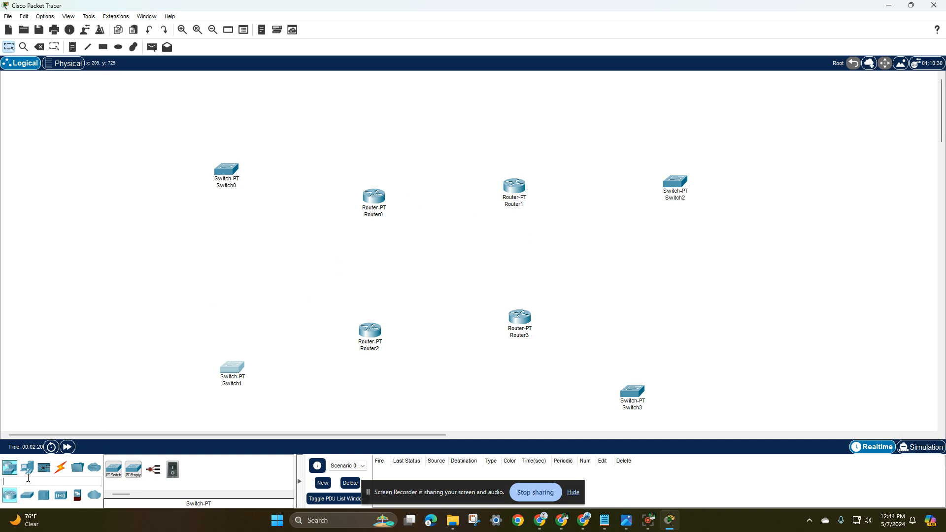
Search the devices for "ser" and place four Servers: one near Switch0, one near Switch1 and two near Switch2.
key("e")
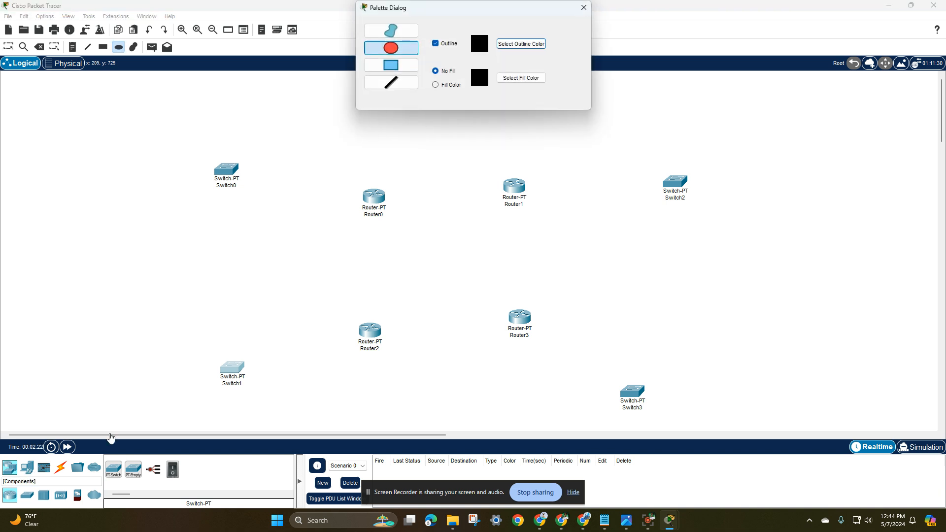
left_click(583, 7)
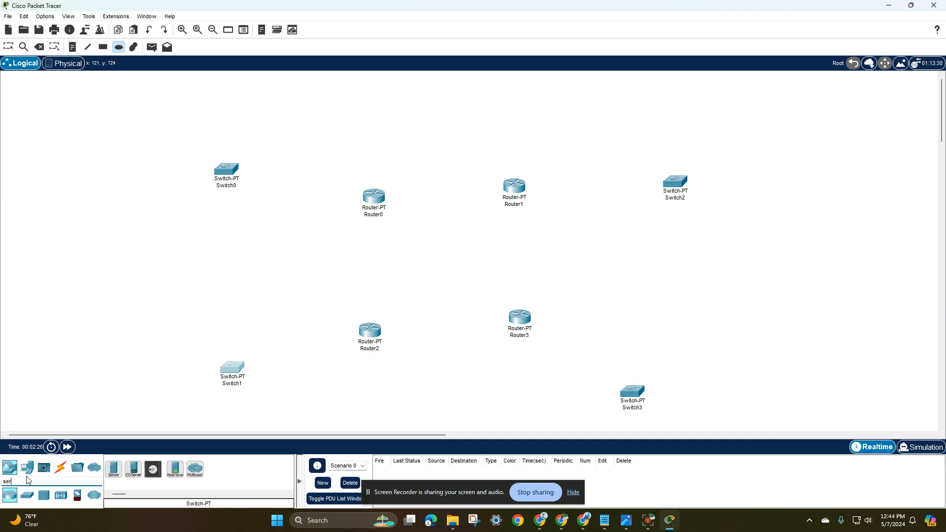
left_click(114, 468)
left_click(160, 132)
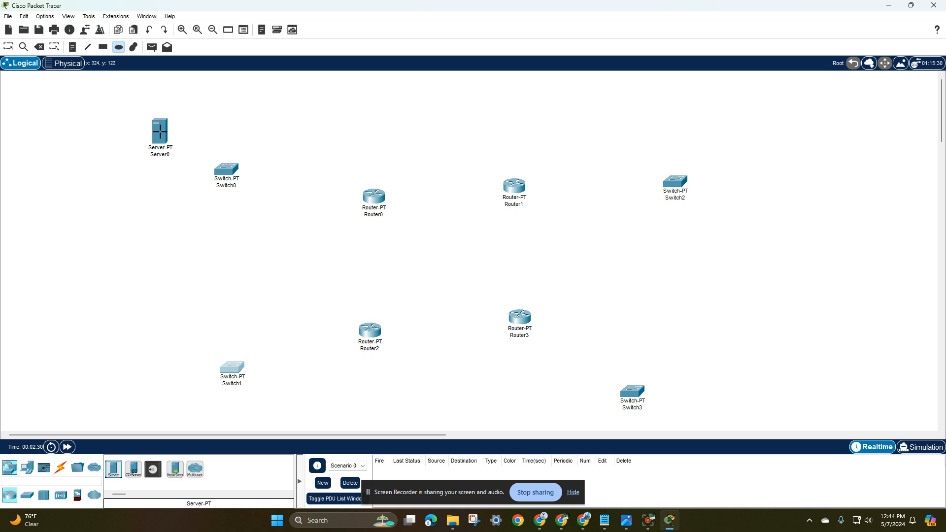
left_click(113, 470)
left_click(160, 377)
left_click(114, 472)
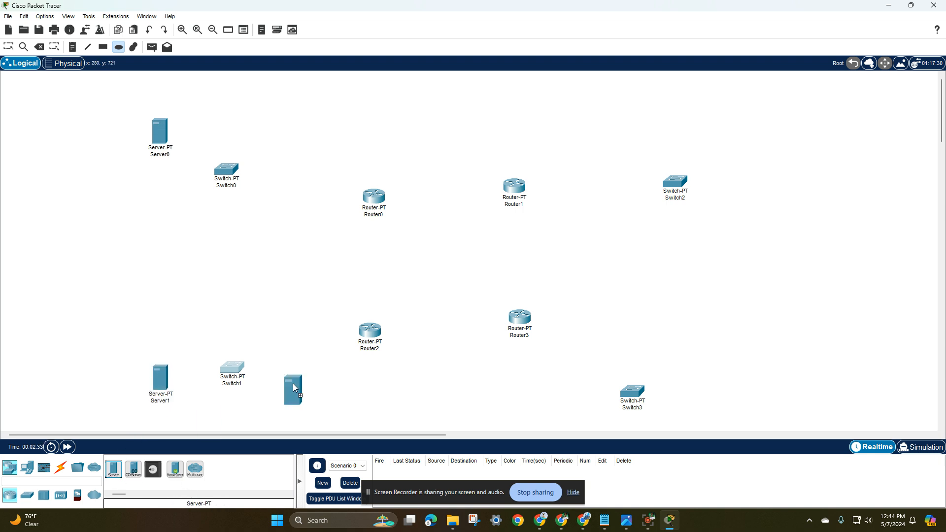
left_click(668, 121)
left_click(114, 470)
left_click(743, 166)
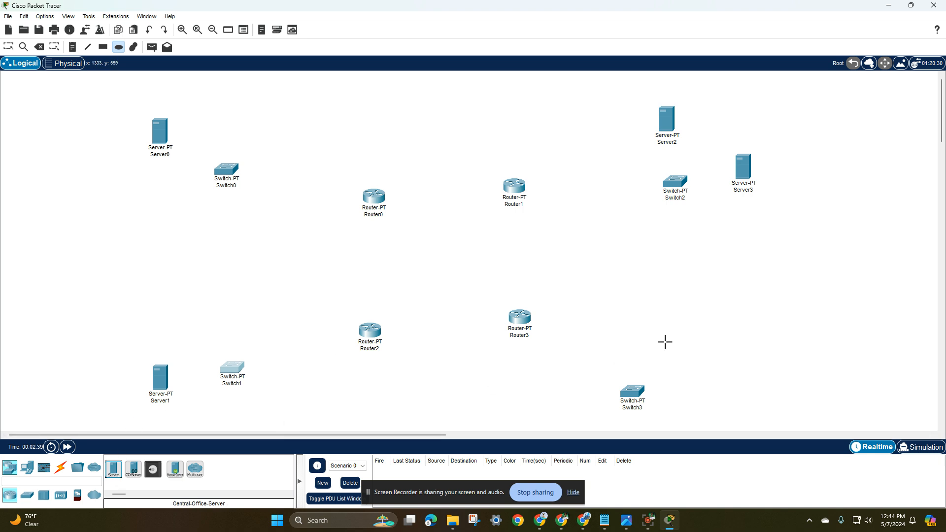
mouse_move(745, 167)
left_mouse_down()
mouse_move(703, 351)
mouse_move(758, 264)
left_mouse_up()
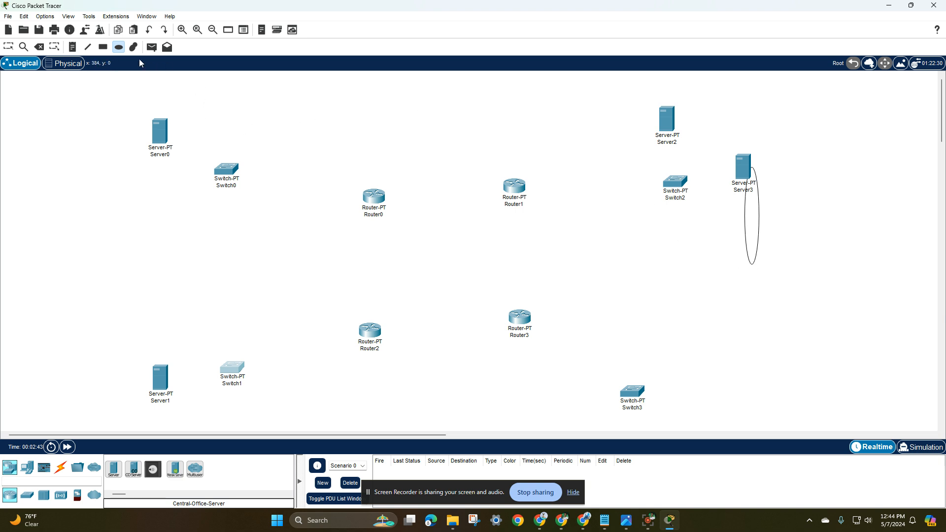
left_click(119, 47)
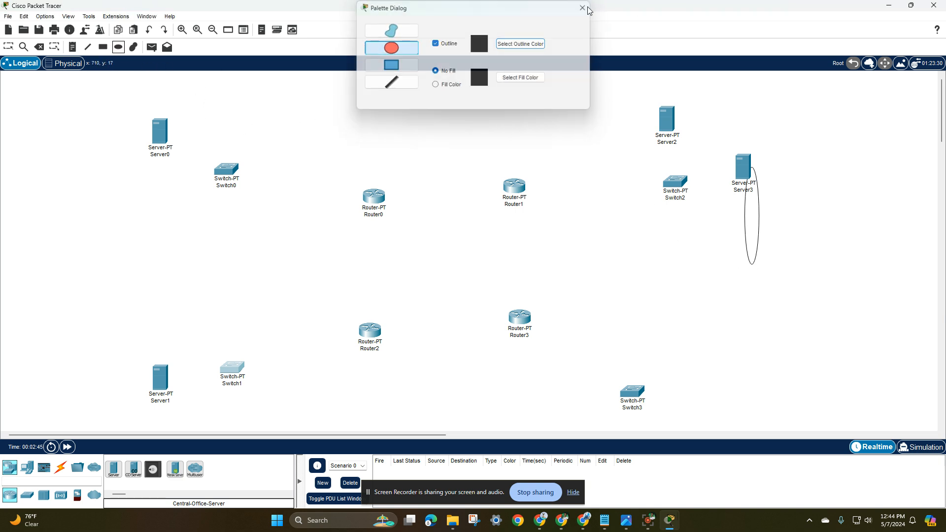
left_click(584, 7)
left_click(149, 30)
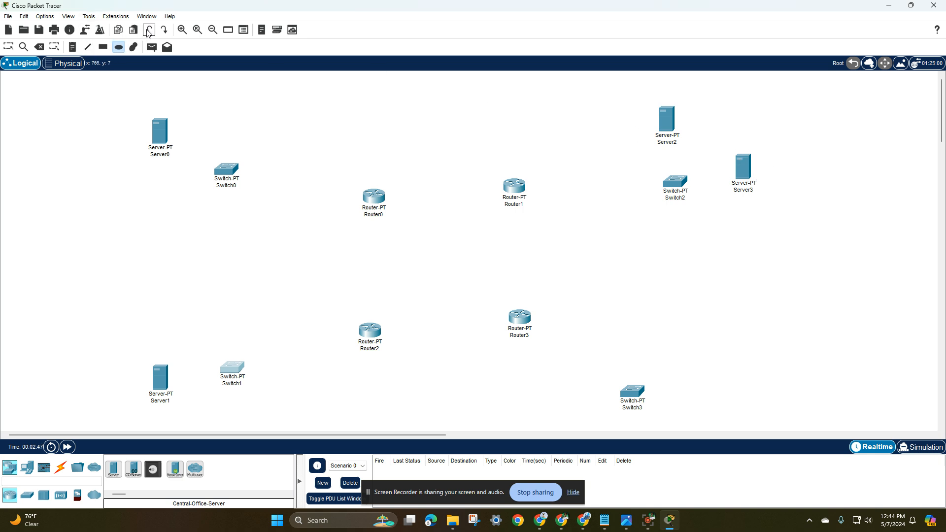
Move Server3 next to Switch3 and add another Server in its former place beside Switch2.
left_click(14, 50)
left_click_drag(738, 172, 687, 388)
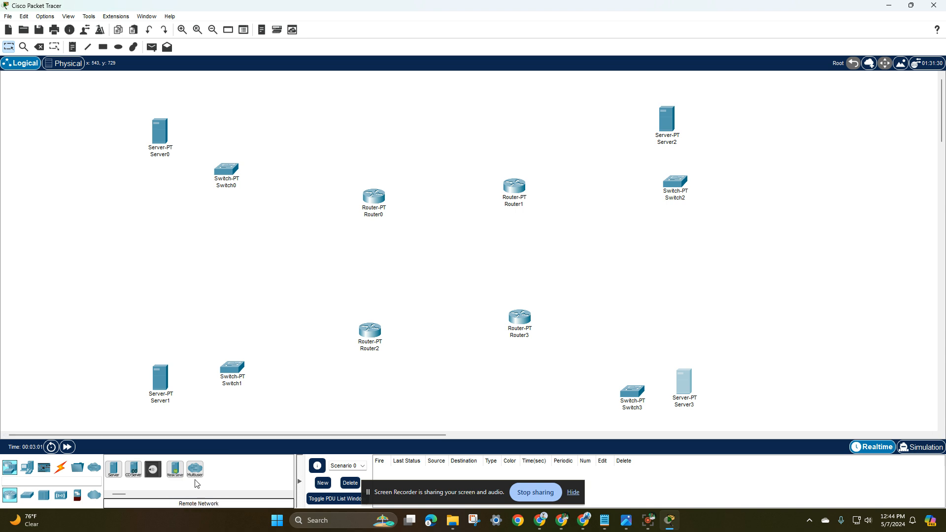
left_click(115, 471)
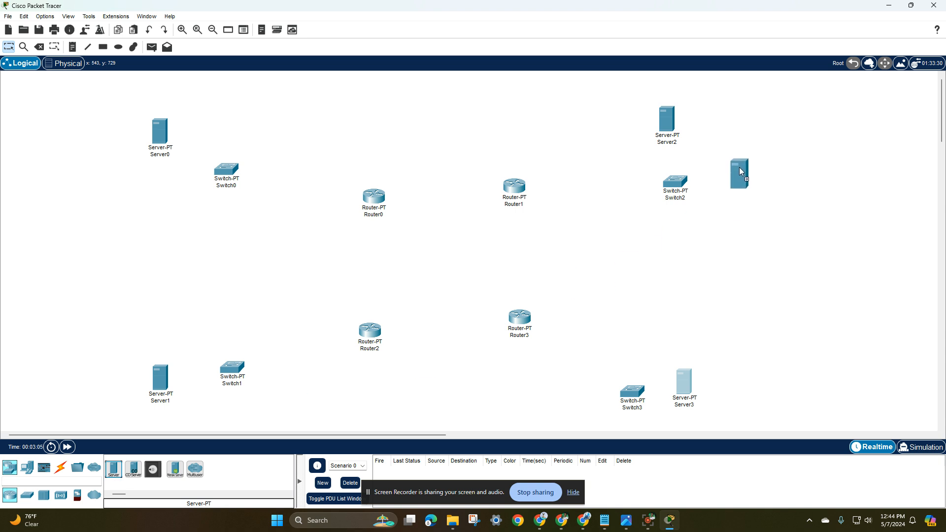
left_click(740, 172)
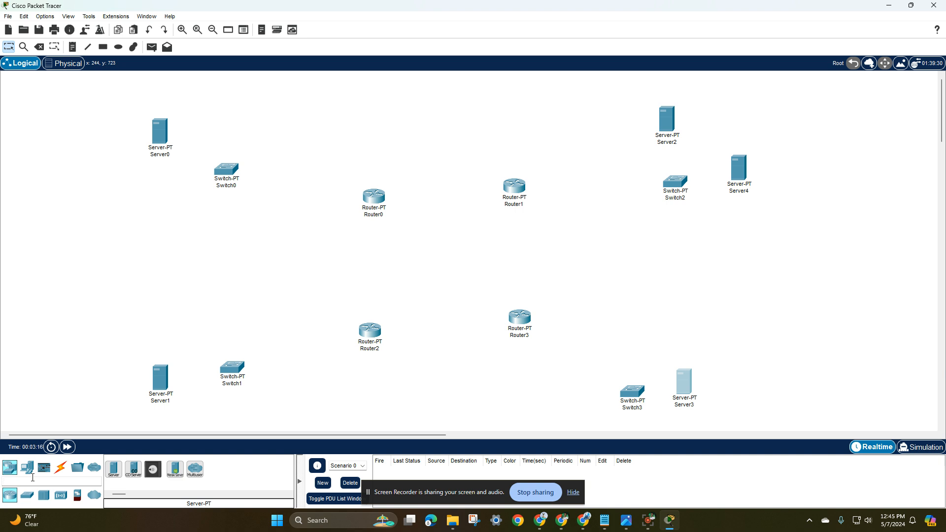
type("we")
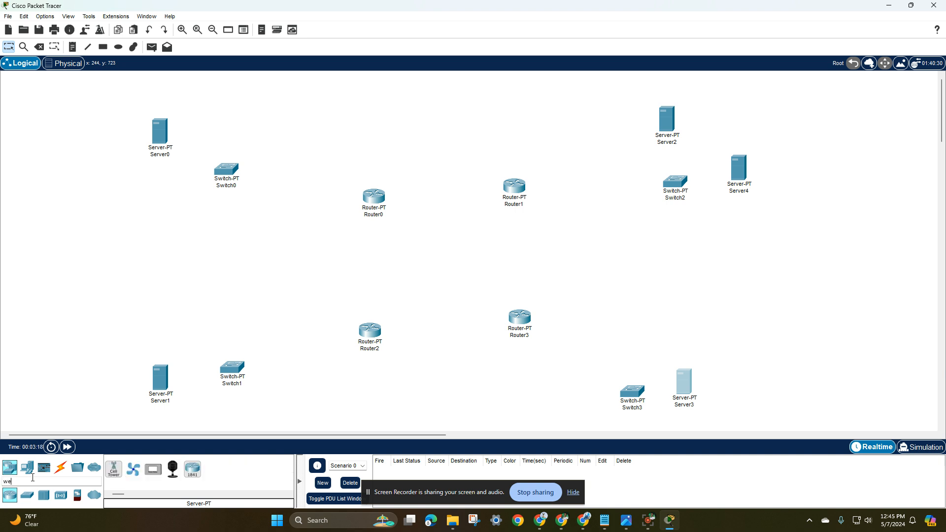
key("BackSpace")
key("BackSpace")
type("w")
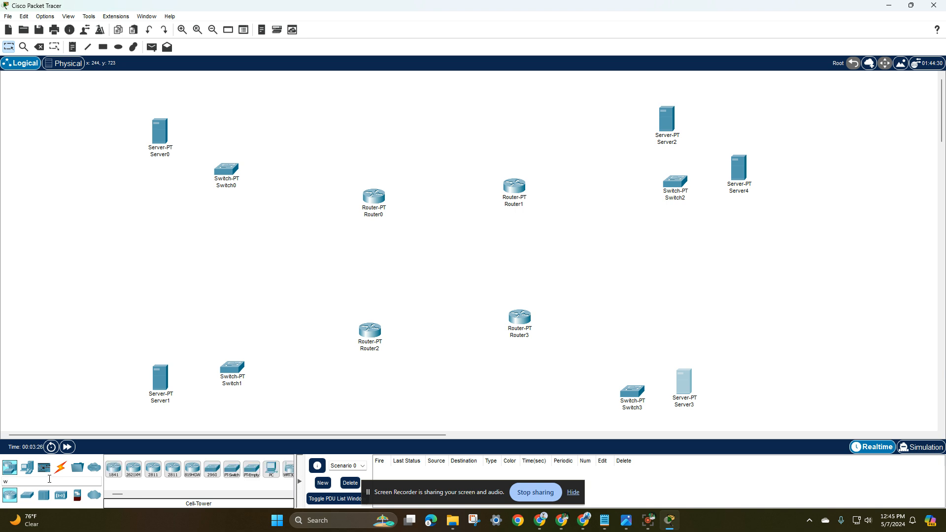
type("re")
key("BackSpace")
key("BackSpace")
key("BackSpace")
Widen the device list, search for "wirele" and place a Generic Wireless end device beside Switch3.
left_click_drag(297, 478, 380, 493)
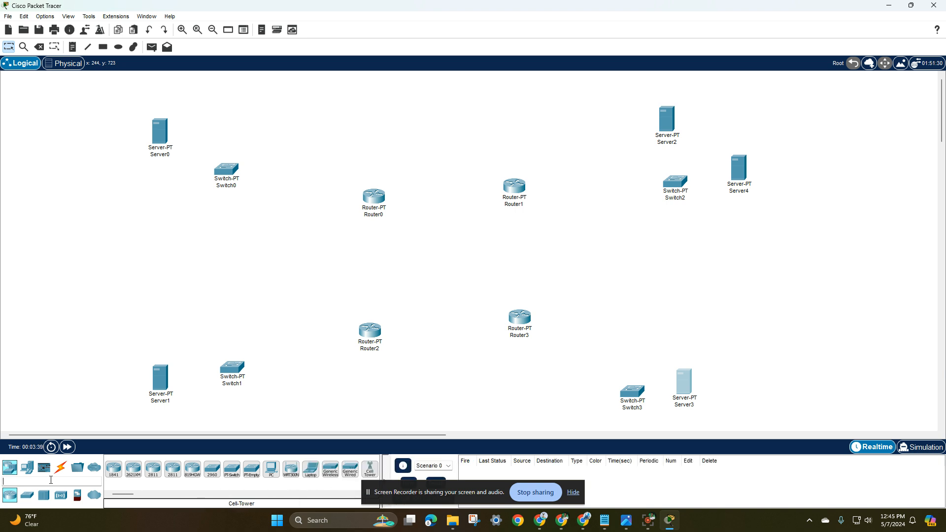
type("wi")
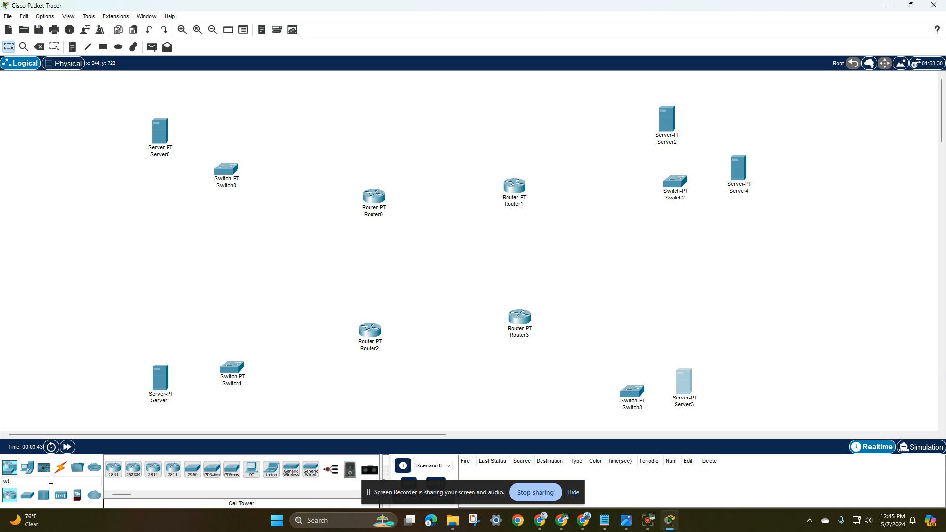
type("r")
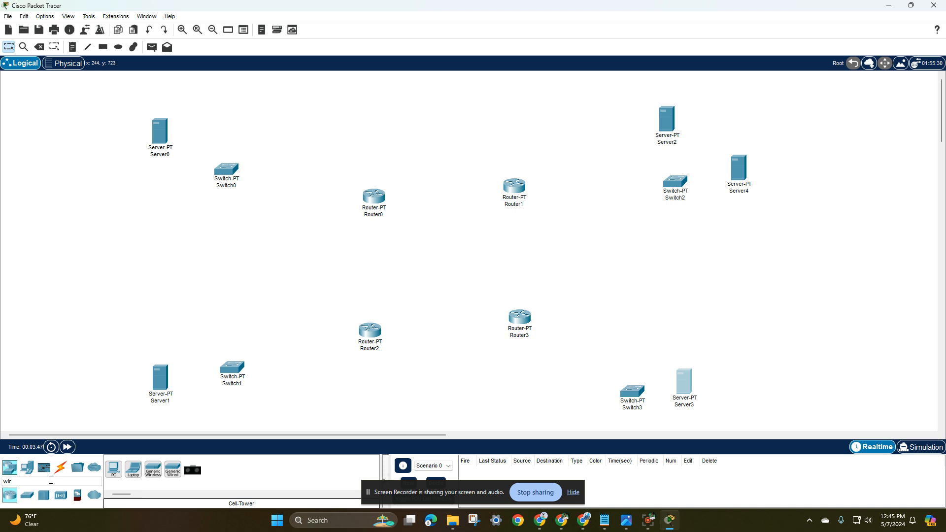
type("ele")
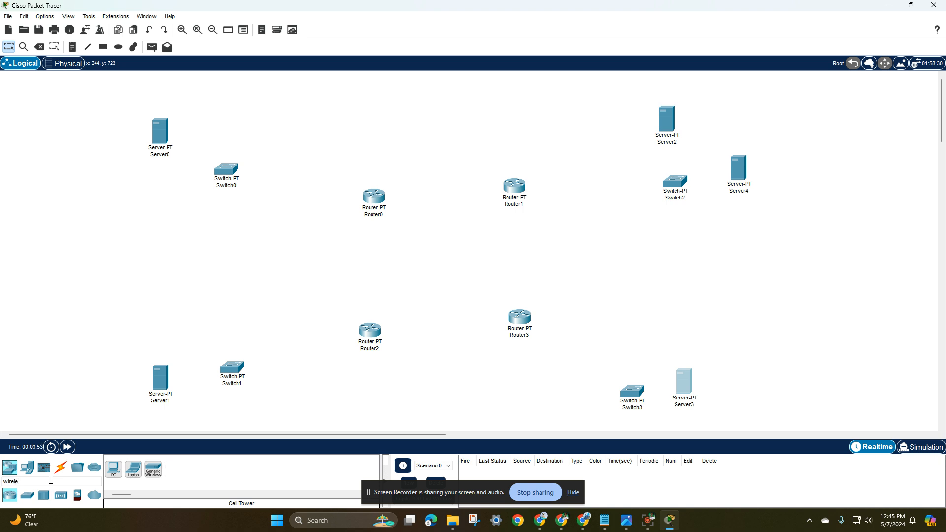
left_click_drag(153, 469, 560, 410)
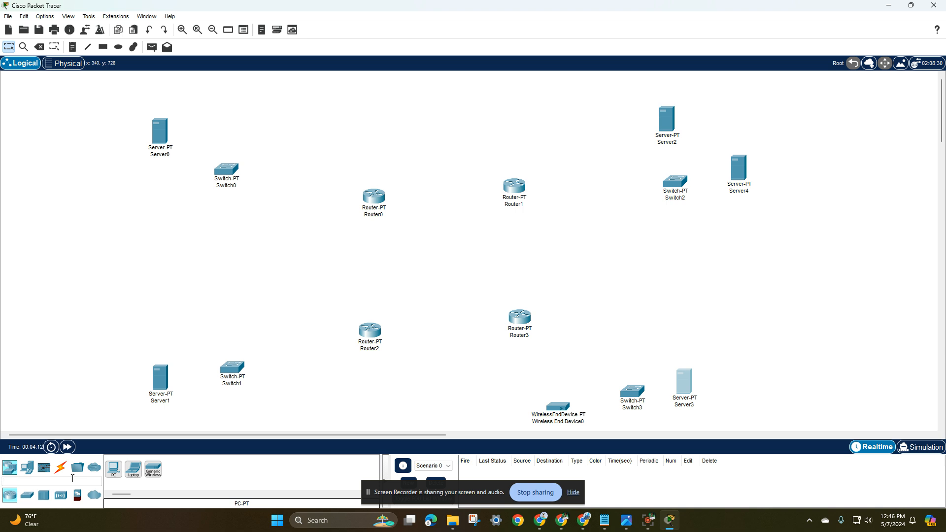
Inspect the wireless end device's physical view and undo its placement below Router3.
left_click(561, 410)
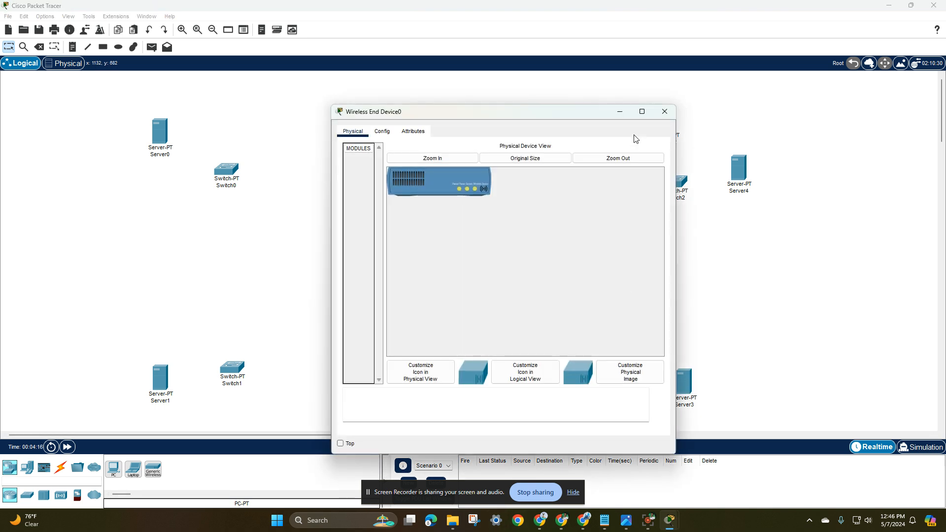
left_click(668, 112)
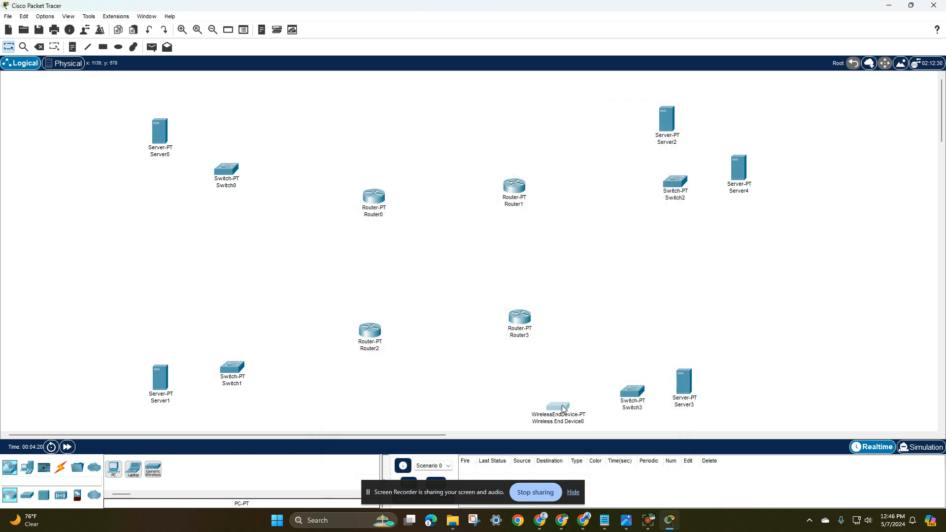
left_click(564, 409)
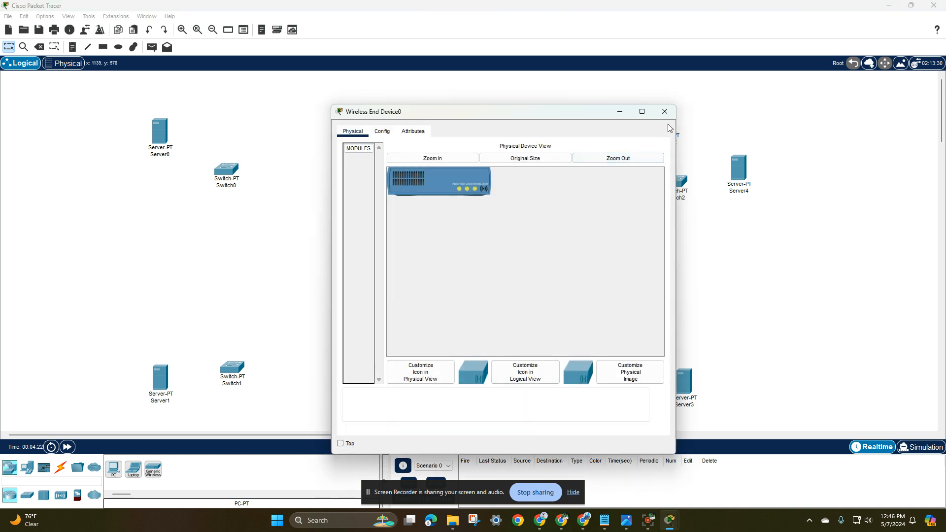
left_click(665, 121)
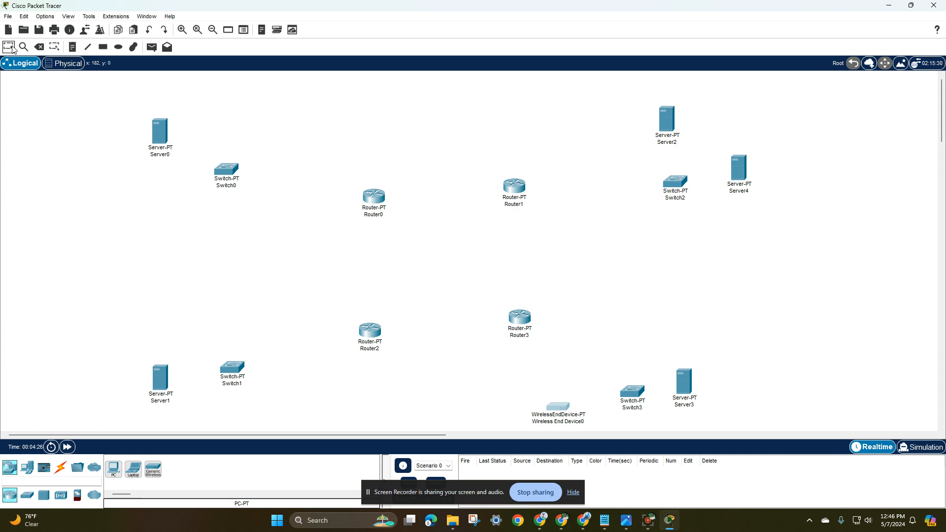
left_click_drag(564, 415, 537, 401)
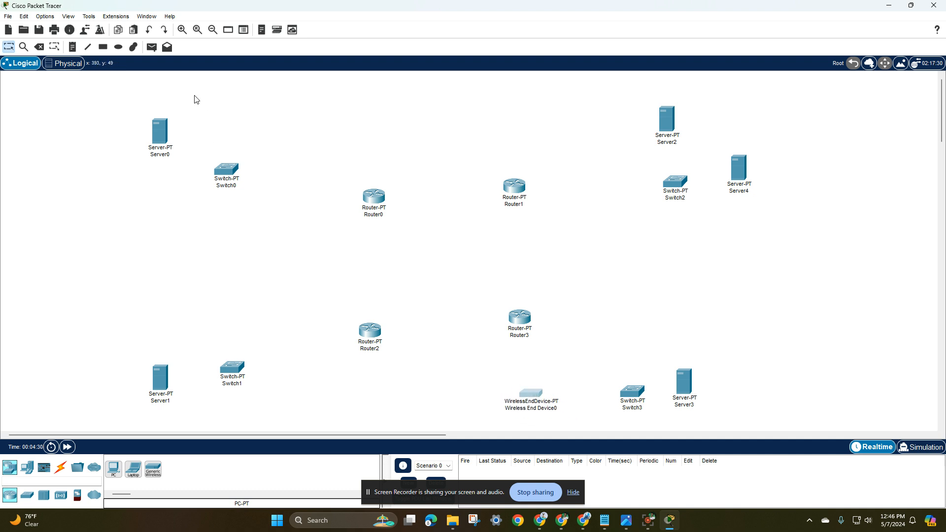
left_click(148, 31)
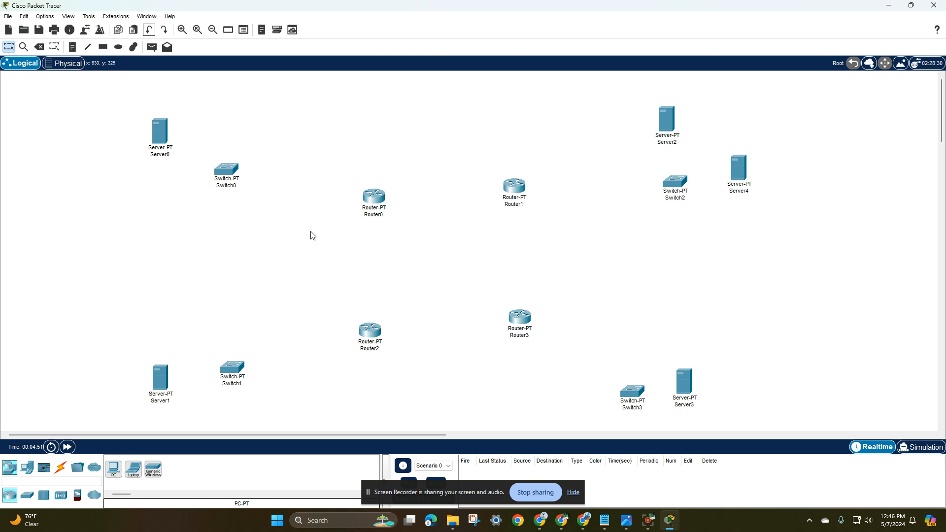
Connect Router2 to Router0 and to Router3 using the automatically chosen connection type.
left_click(60, 466)
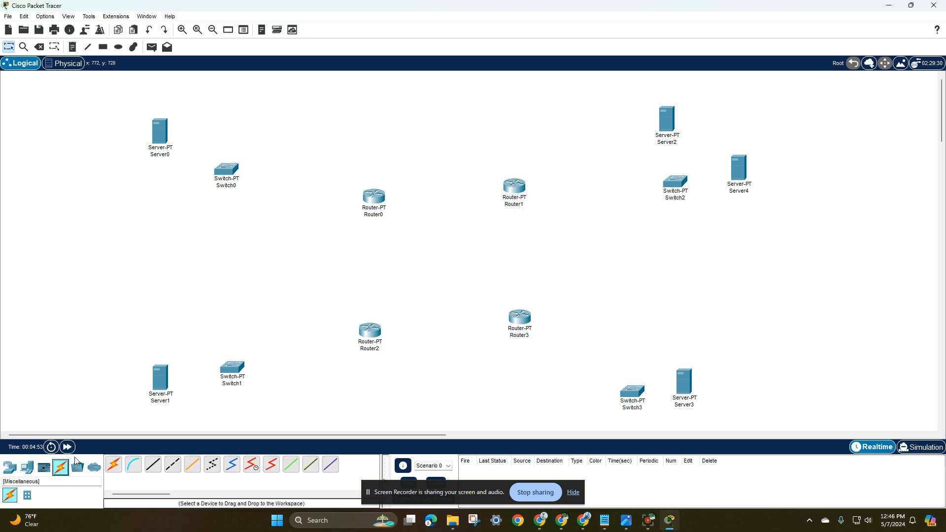
double_click(370, 331)
left_click(665, 111)
left_click(121, 456)
left_click(363, 332)
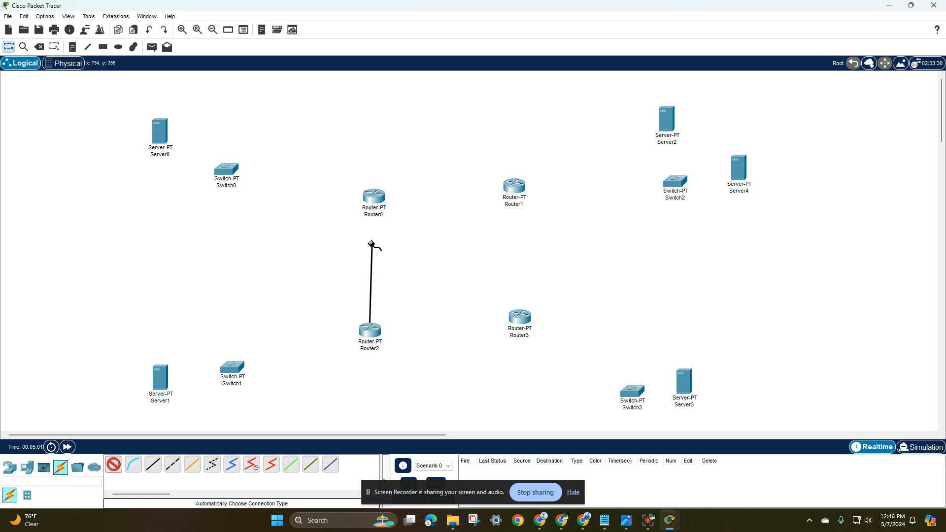
left_click(367, 207)
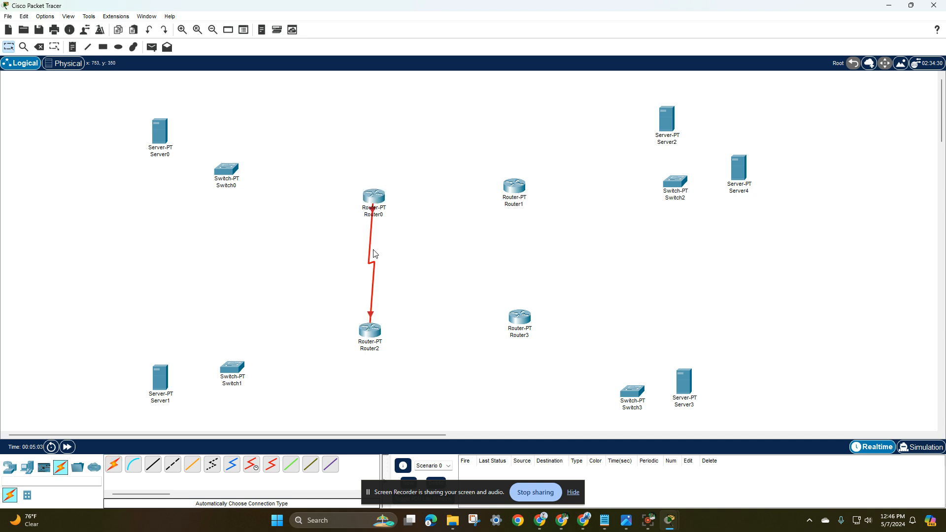
left_click(114, 464)
left_click(370, 331)
left_click(518, 318)
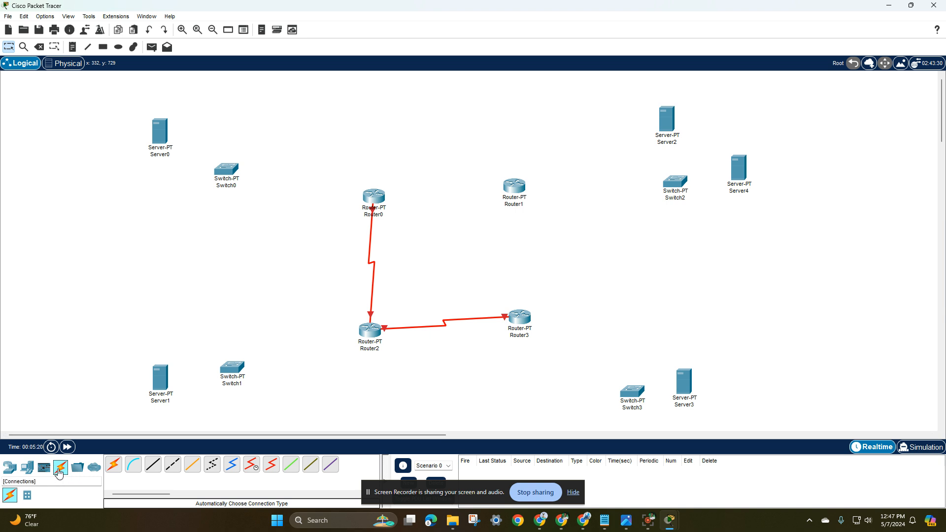
Search the devices for "wr" and place a WRT300N wireless router below Router3.
key("r")
type("wr")
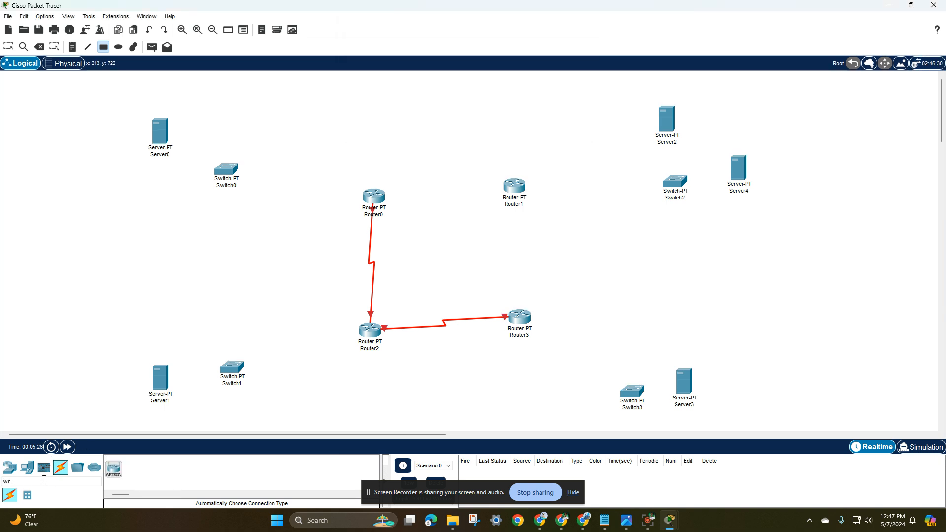
mouse_move(113, 469)
left_mouse_down()
mouse_move(554, 401)
mouse_move(524, 395)
left_mouse_up()
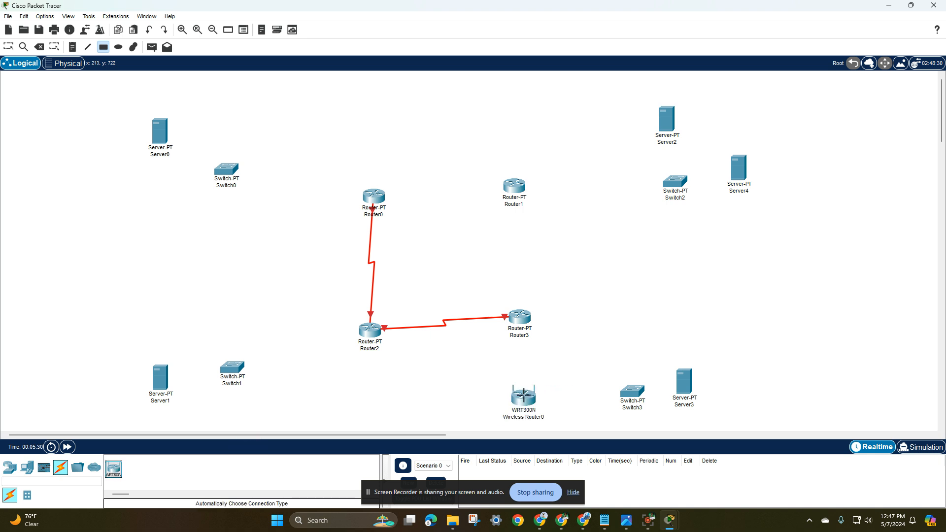
left_click(43, 482)
type("ce")
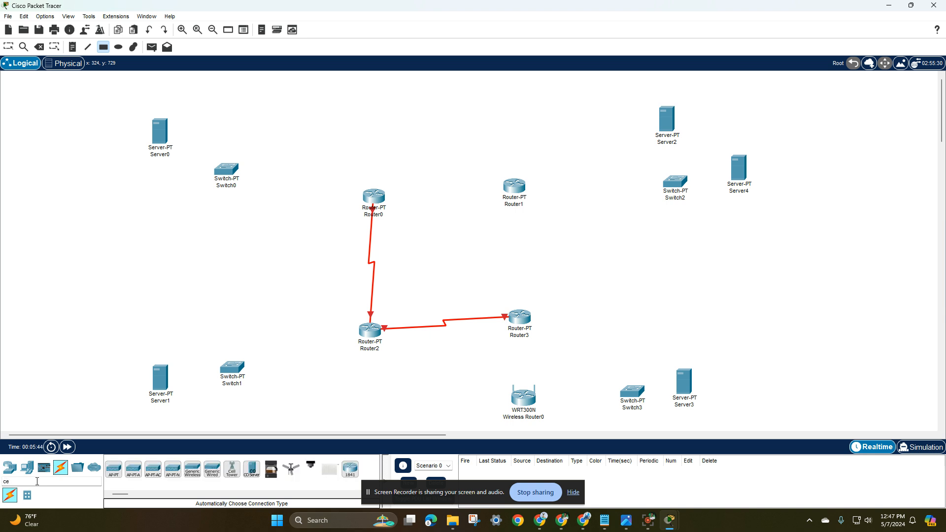
type("ll")
key("BackSpace")
key("BackSpace")
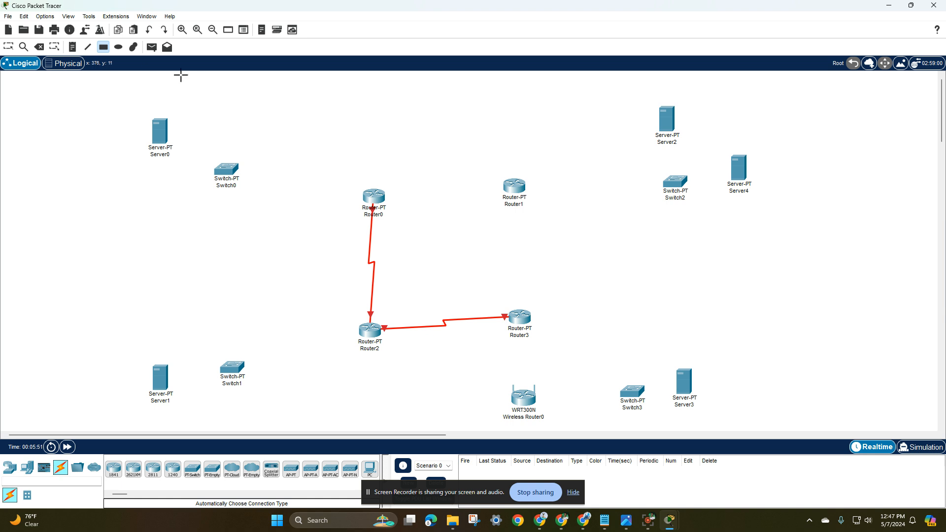
left_click(103, 47)
left_click(584, 8)
Complete the router ring by connecting Router3 to Router1 and Router0 to Router1 with the automatic connection type.
left_click(61, 467)
left_click(113, 465)
left_click(526, 318)
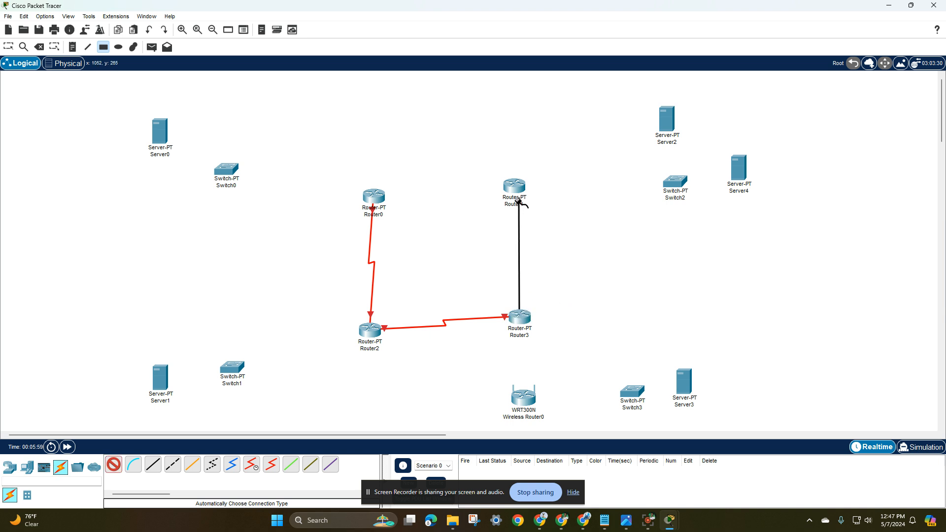
left_click(514, 186)
left_click(113, 465)
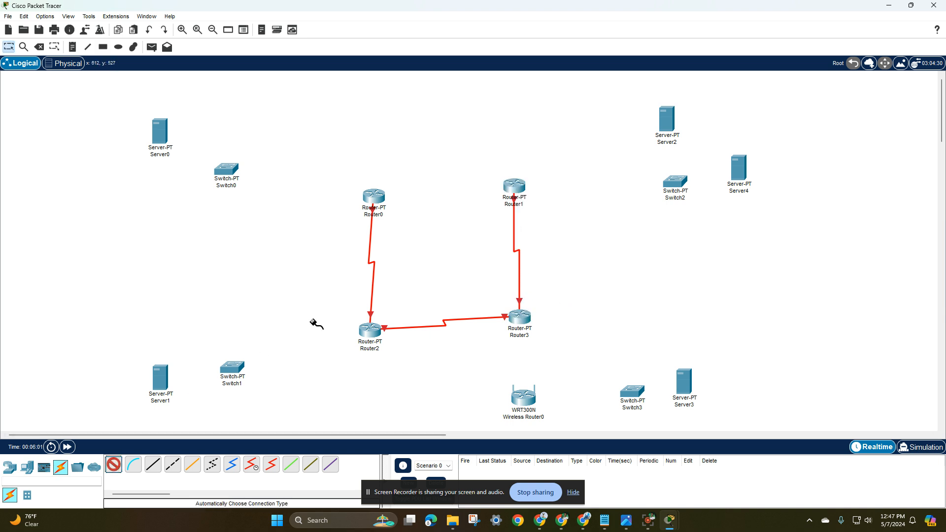
left_click(373, 199)
left_click(517, 188)
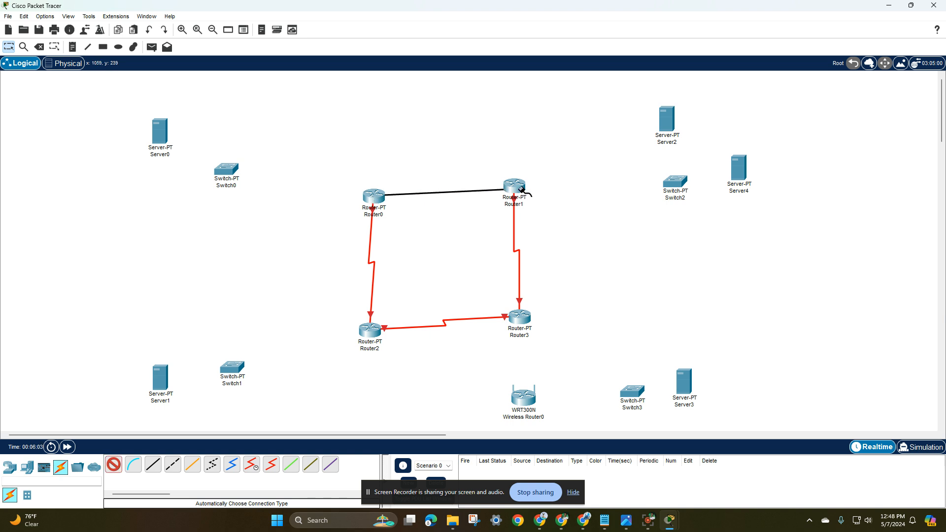
left_click(518, 188)
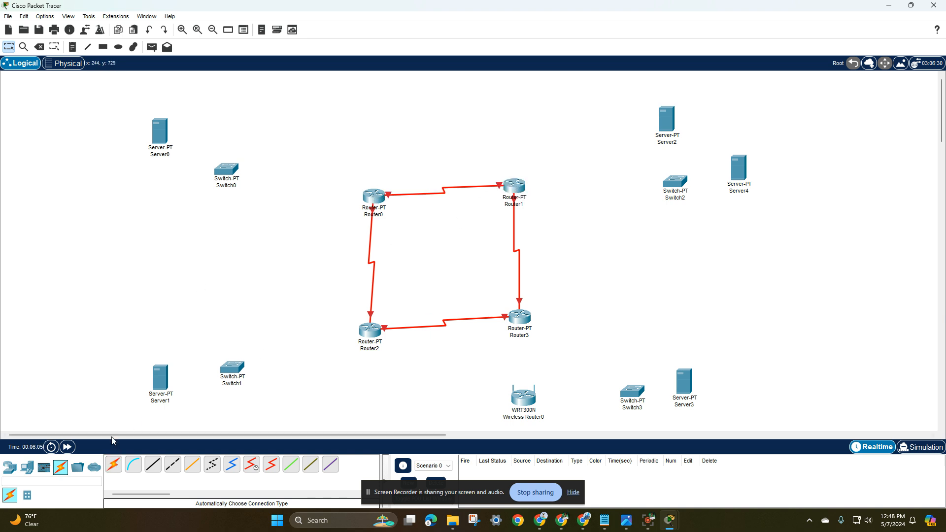
left_click(114, 464)
left_click(367, 335)
key("Escape")
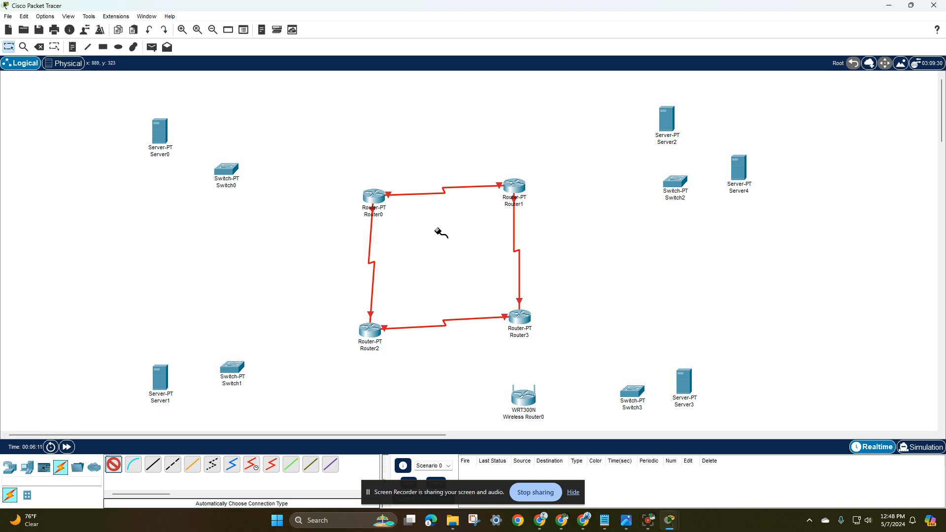
Place four PCs: one above Switch0, one beside Switch1, one above Switch3 and one beside Server2.
left_click(27, 467)
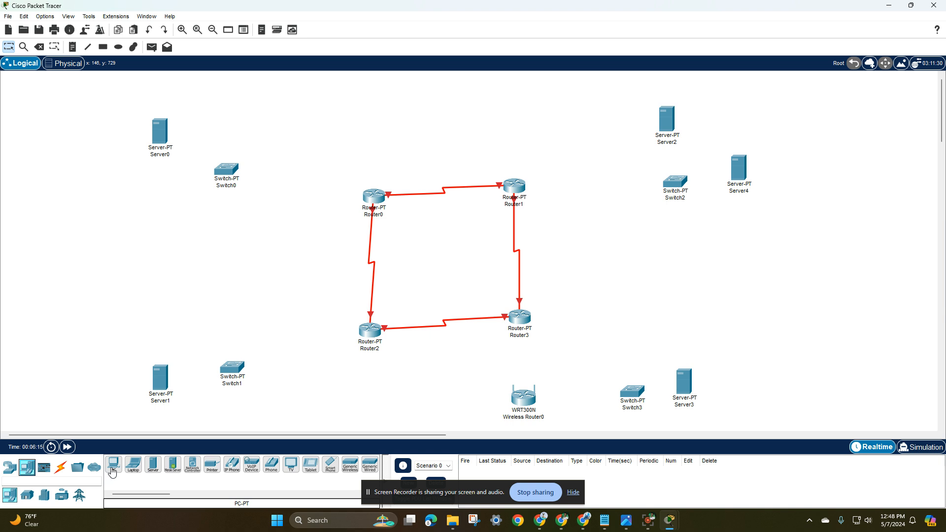
left_click_drag(112, 472, 214, 116)
left_click_drag(113, 466, 272, 394)
left_click_drag(113, 465, 575, 395)
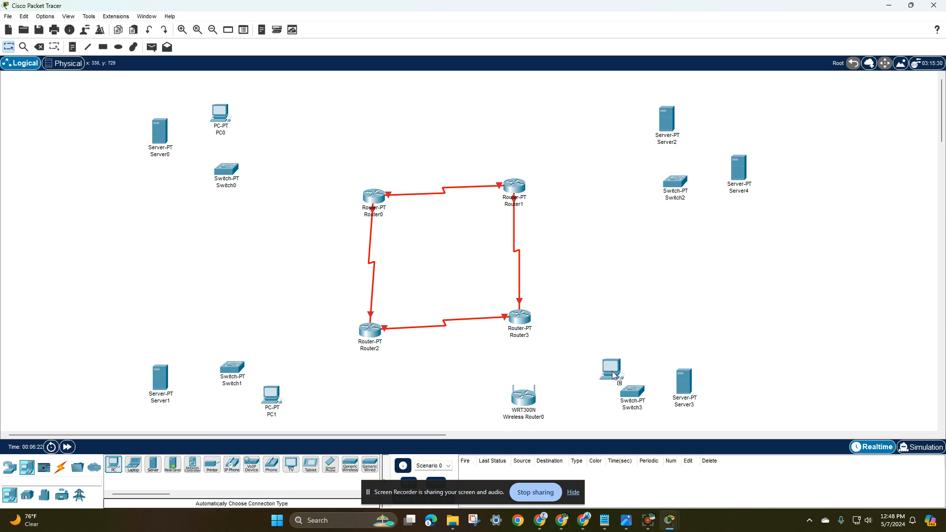
left_click_drag(622, 359, 631, 351)
left_click_drag(113, 466, 618, 152)
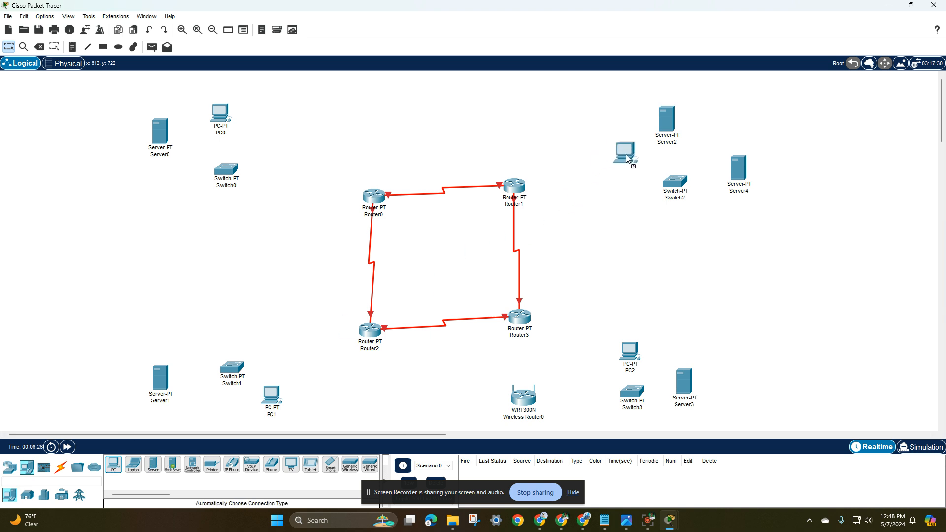
left_click_drag(601, 114, 601, 113)
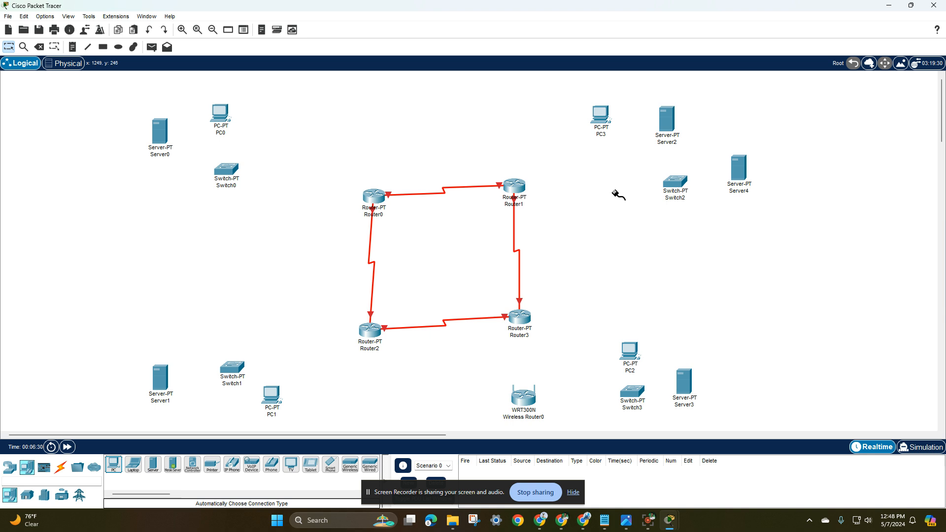
Connect Router1 to Switch2 using the automatically chosen connection type.
left_click(679, 185)
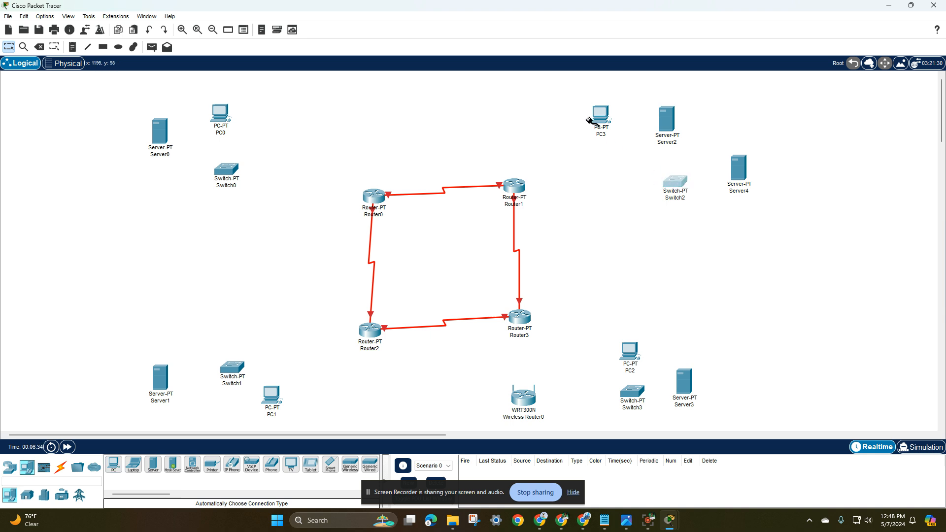
left_click(61, 466)
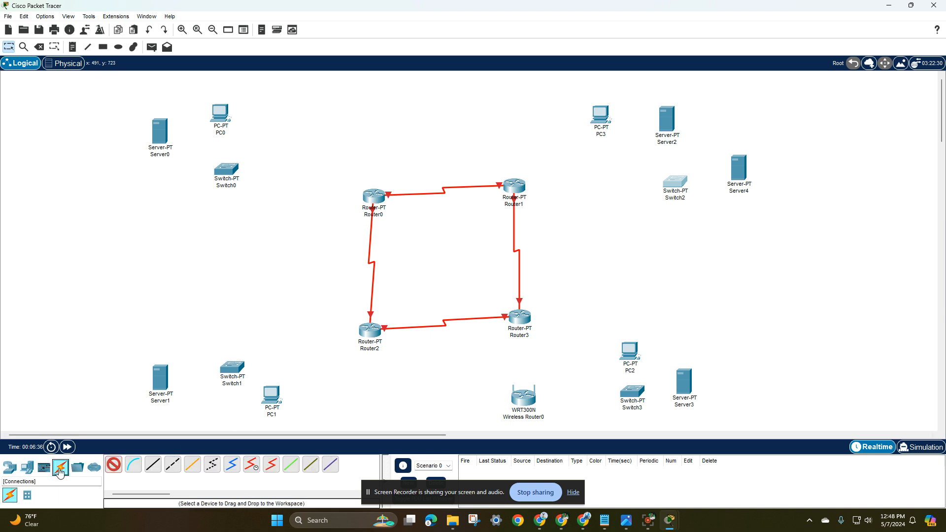
left_click(116, 471)
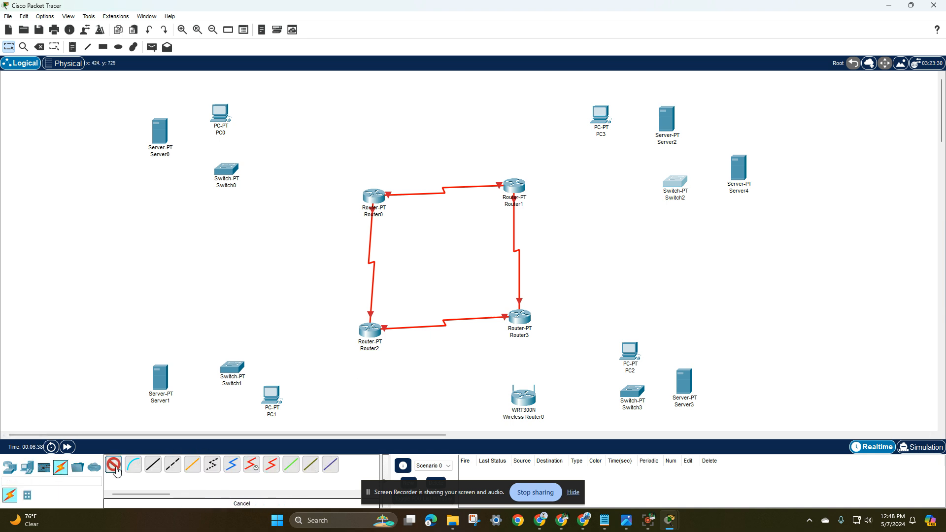
left_click(523, 189)
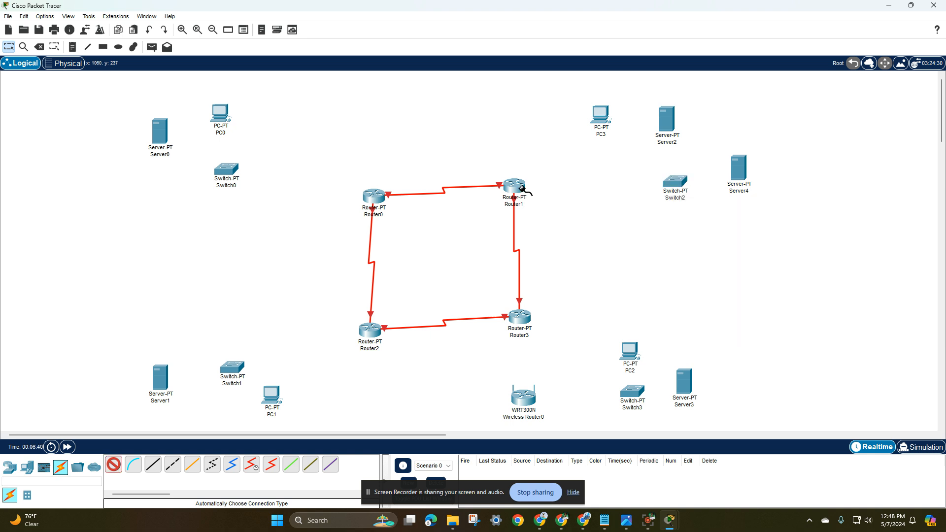
left_click(680, 184)
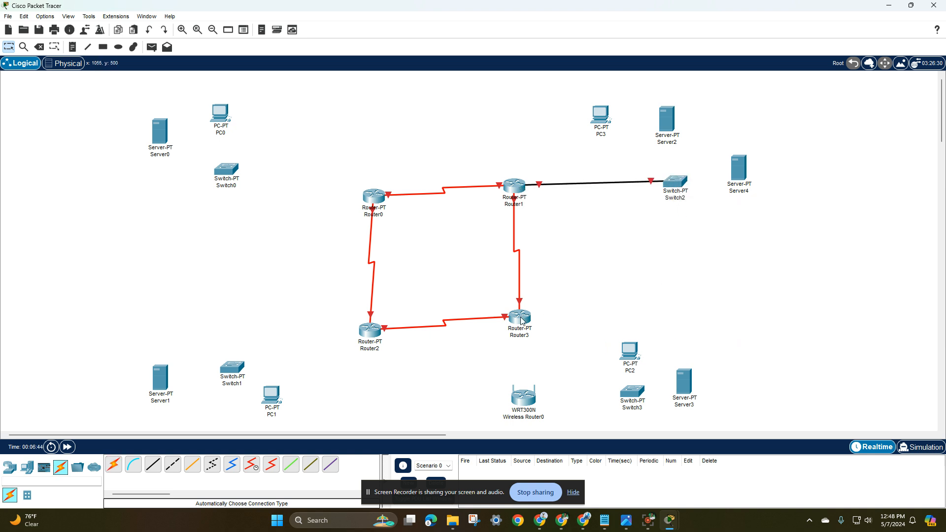
Connect Router3 to Switch3 using the automatically chosen connection type.
left_click(116, 467)
left_click(531, 319)
double_click(521, 320)
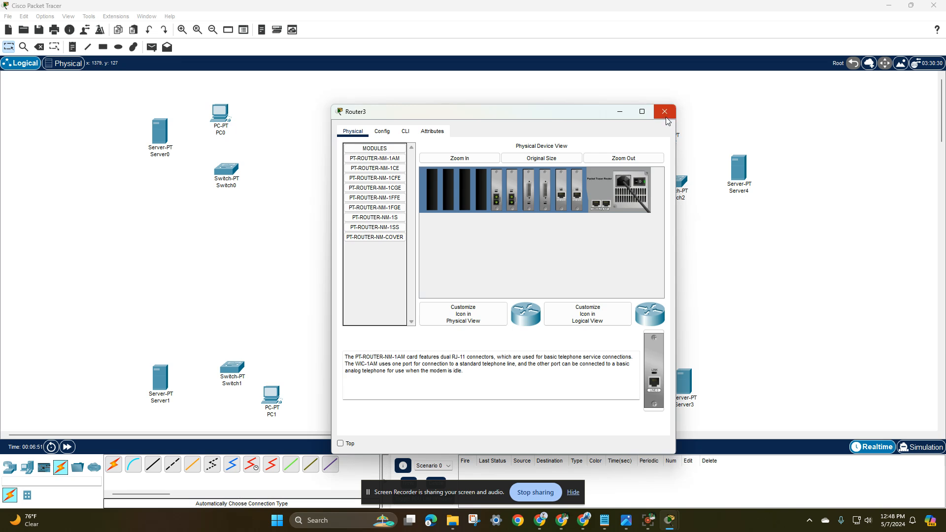
left_click(665, 114)
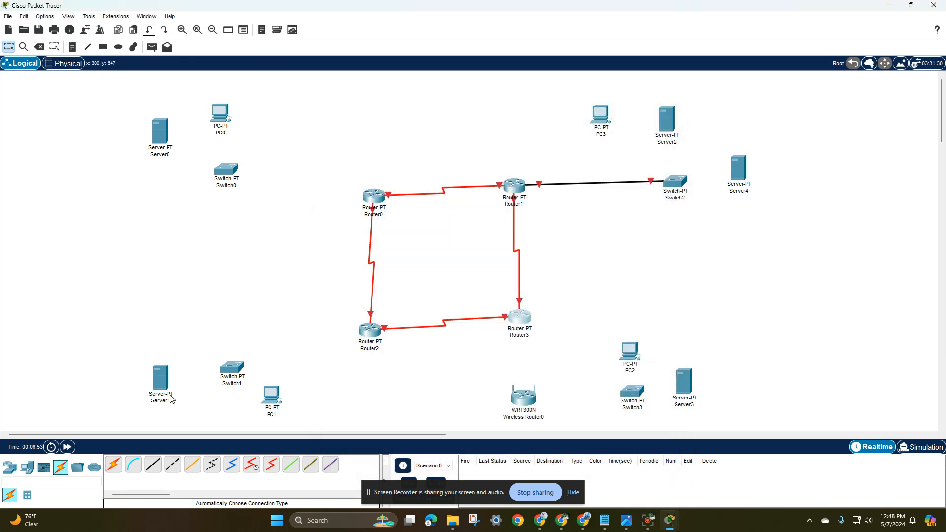
left_click(115, 470)
left_click(526, 325)
left_click(632, 395)
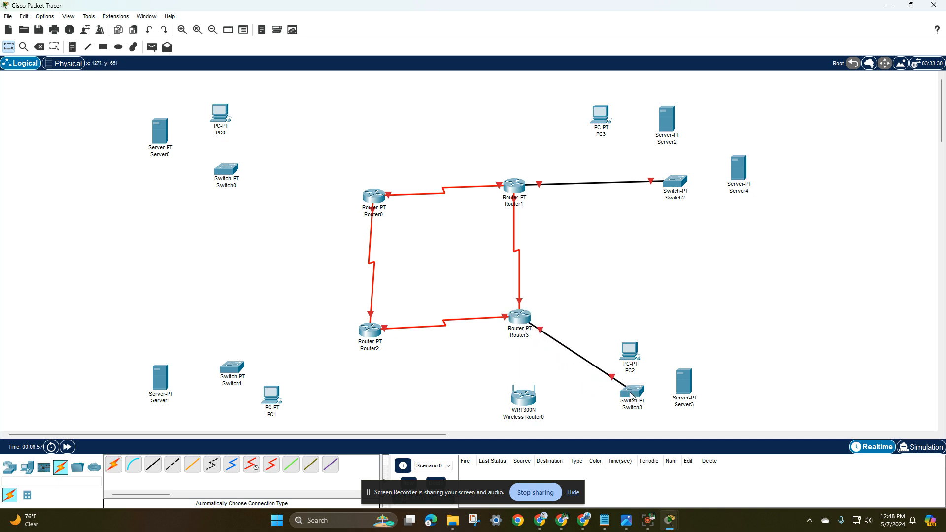
Connect Router2 to Switch1 and Router0 to Switch0 using the automatic connection type.
left_click(115, 466)
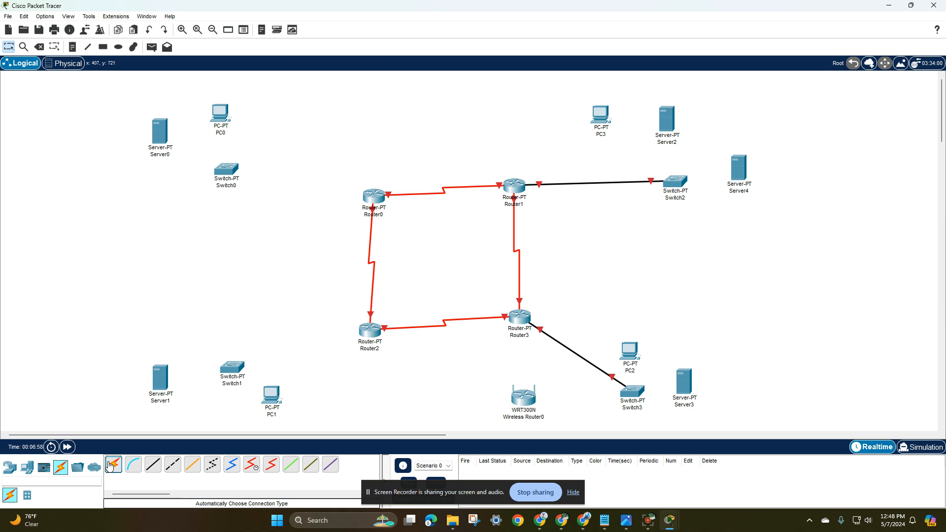
left_click(376, 337)
left_click(233, 369)
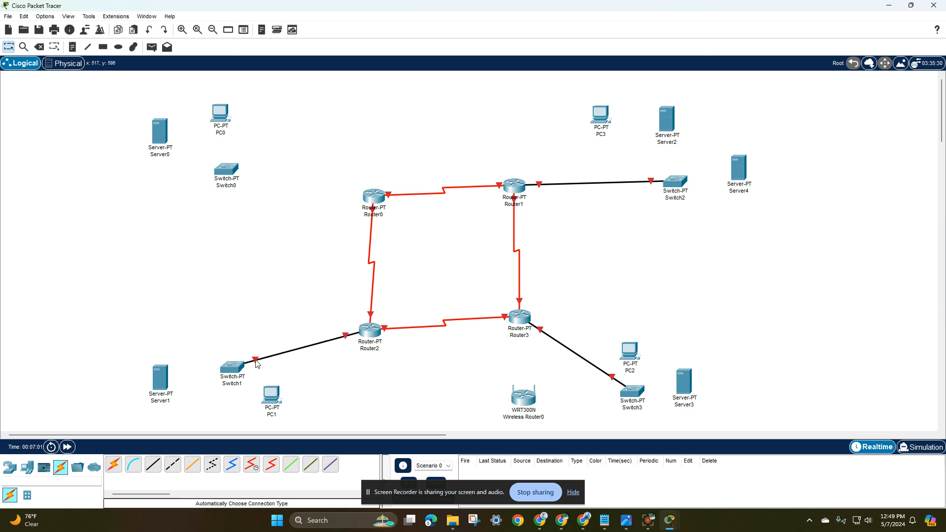
left_click(121, 462)
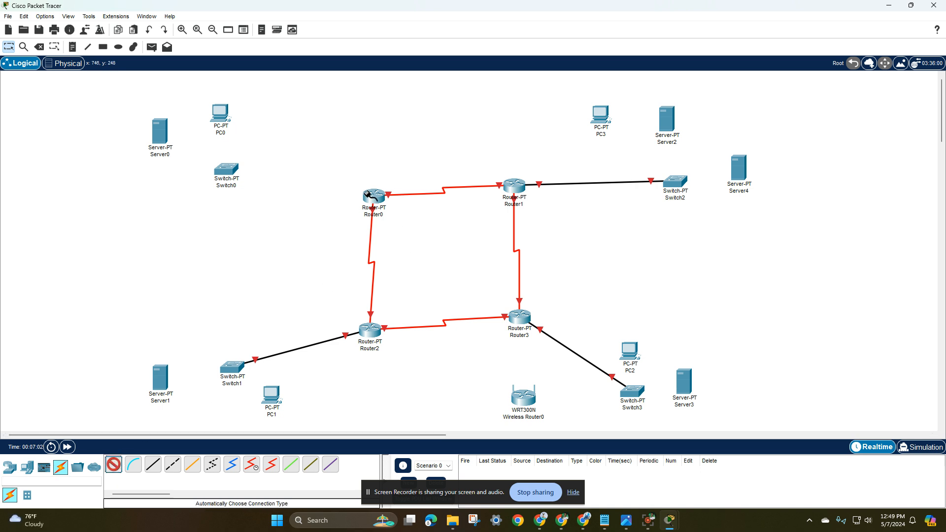
left_click(368, 194)
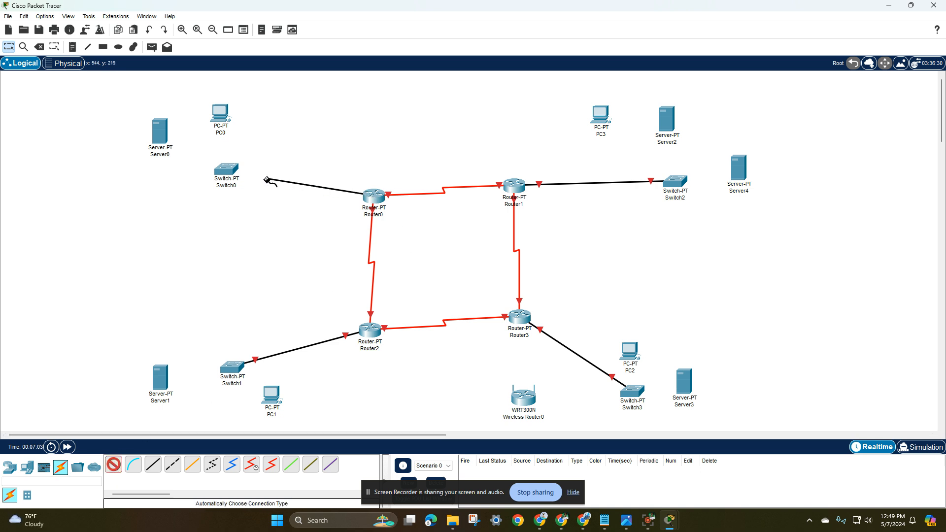
left_click(225, 174)
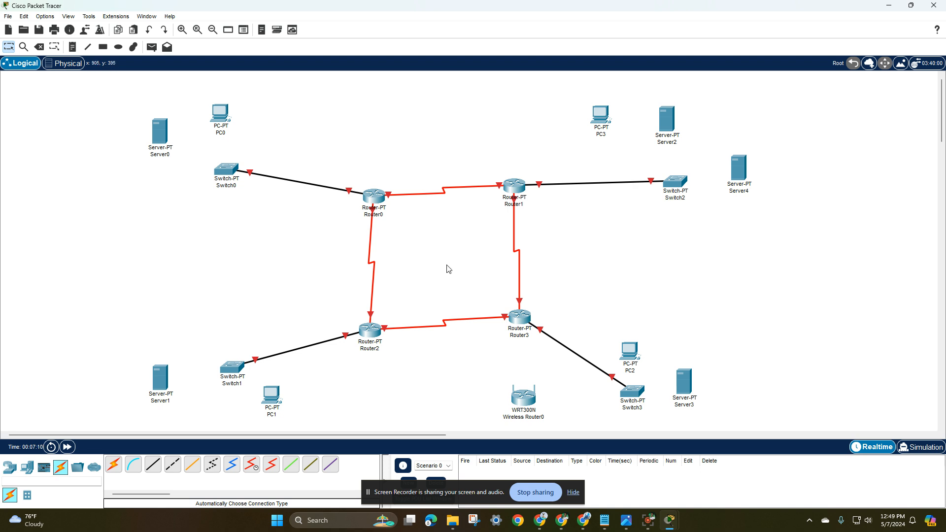
Connect Switch0 to PC0 and to Server0 using the automatic connection type.
left_click(114, 465)
left_click(225, 171)
left_click(220, 114)
left_click(114, 465)
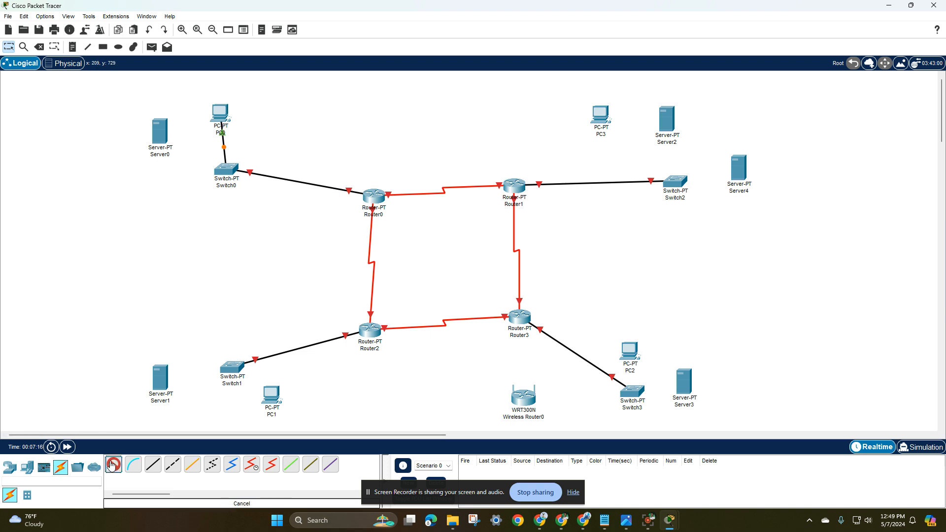
left_click(220, 169)
left_click(159, 131)
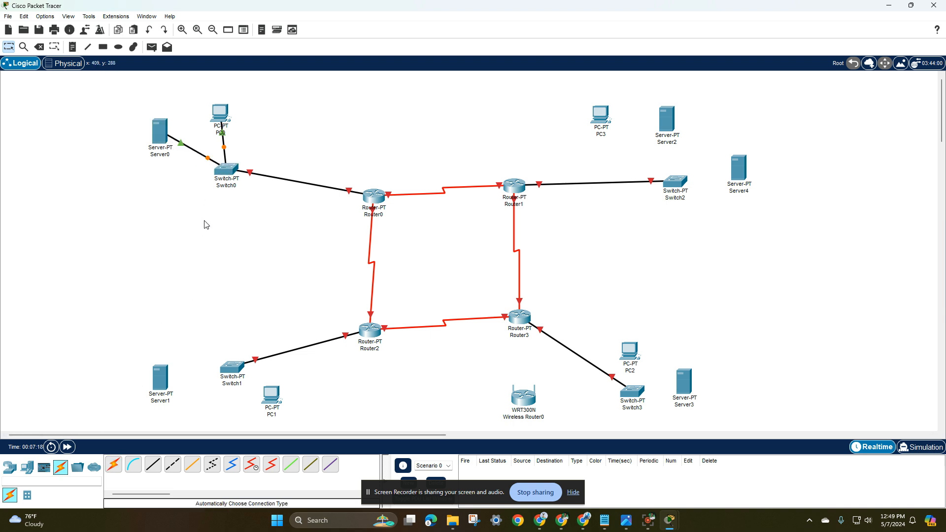
Connect Switch1 to Server1 and to PC1 using the automatic connection type.
left_click(113, 466)
left_click(233, 369)
left_click(160, 379)
left_click(113, 465)
left_click(233, 380)
left_click(271, 394)
Move Router3 and Router2 slightly upward and shift Switch3 up toward Router3, above and beside the wireless router.
left_click_drag(510, 325, 516, 307)
left_click_drag(369, 331, 380, 309)
left_click_drag(638, 395, 588, 370)
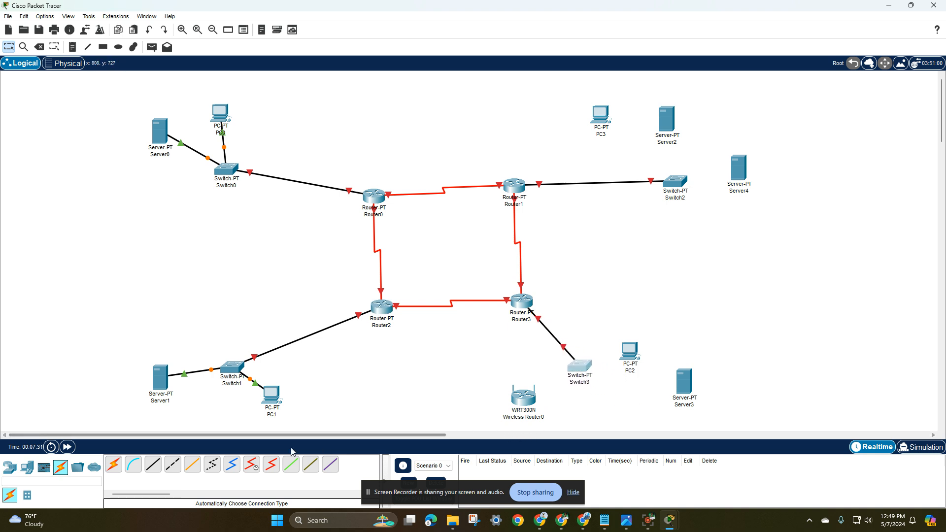
Connect Switch3 to Wireless Router0 using the automatic connection type.
left_click(113, 464)
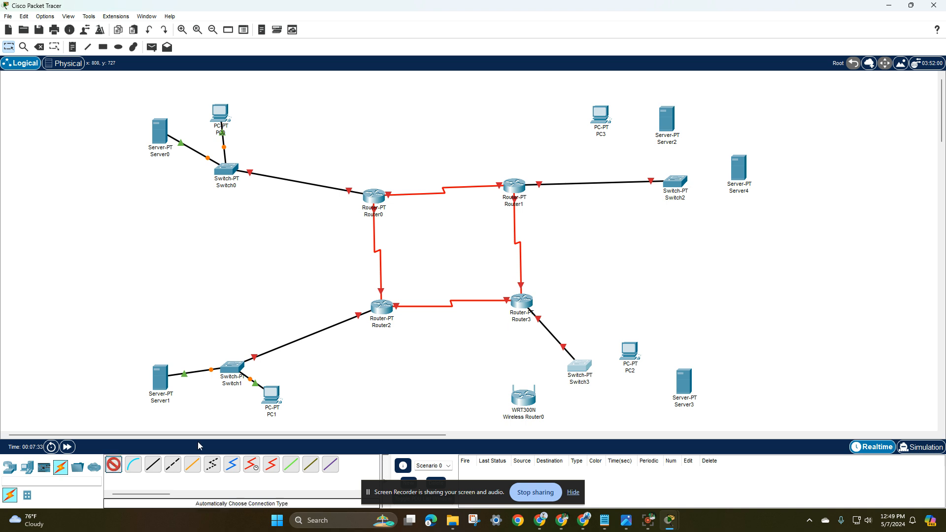
left_click(581, 367)
left_click(523, 398)
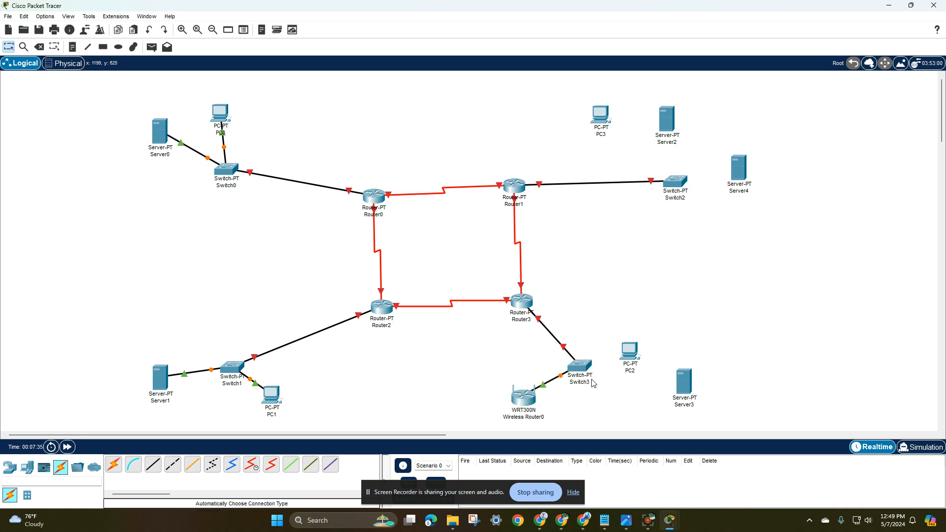
Connect Switch3 to PC2 and to Server3 using the automatic connection type.
left_click(113, 464)
left_click(590, 370)
left_click(629, 351)
left_click(114, 464)
left_click(580, 367)
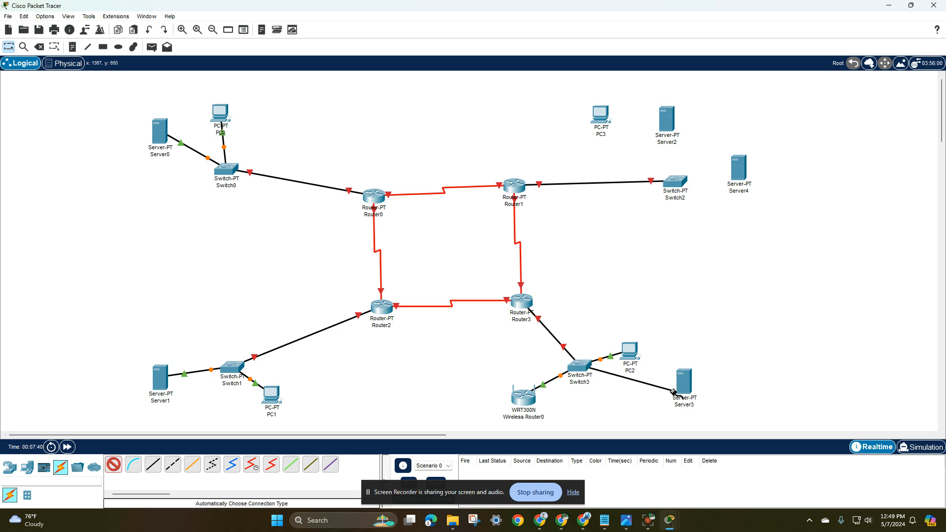
left_click(686, 391)
Move Server3 closer to Switch3, shift Switch2 toward Router1, and rearrange PC3, Server2 and Server4 around Switch2.
left_click_drag(685, 397, 639, 403)
left_click_drag(685, 195, 616, 185)
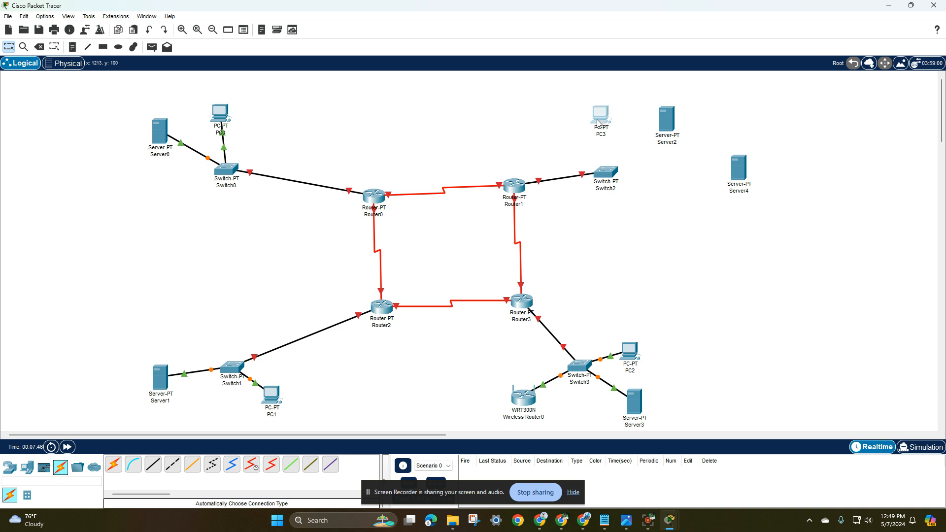
left_click_drag(600, 124, 579, 120)
left_click_drag(659, 129, 644, 123)
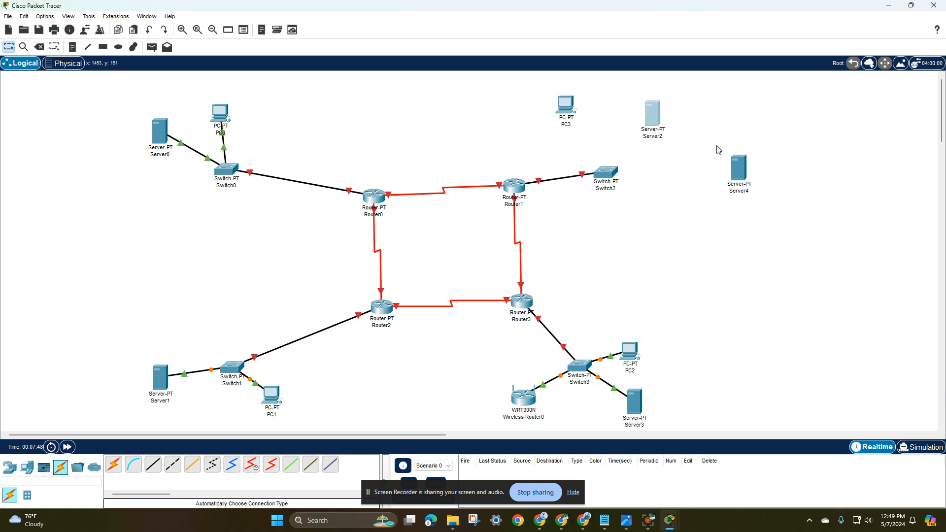
left_click_drag(734, 174, 666, 202)
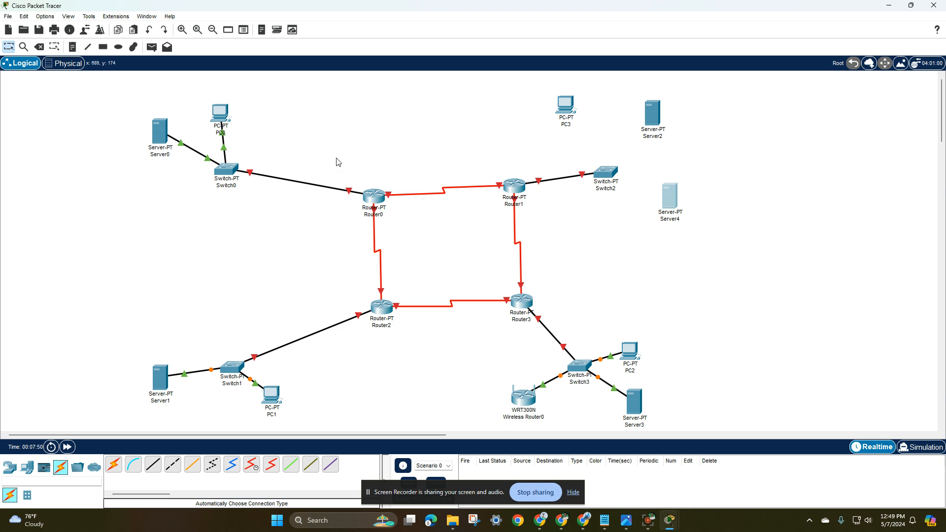
Move Server0 below Switch0, raise Server1 slightly above Switch1, and shift PC1 farther down and away from Switch1.
left_click_drag(154, 139, 146, 209)
left_click_drag(159, 367, 155, 341)
left_click_drag(276, 396, 298, 406)
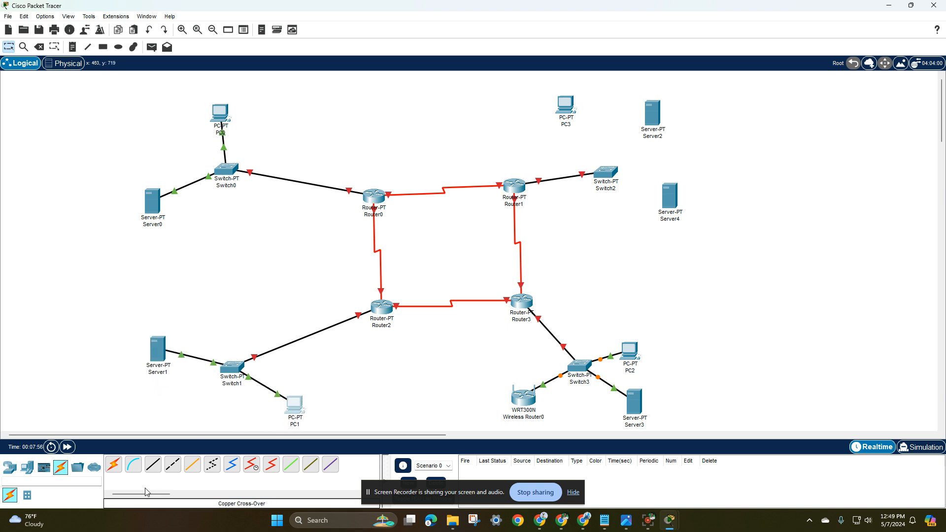
Connect Switch2 to PC3, Server2 and Server4 using the automatic connection type.
left_click(113, 464)
left_click(615, 171)
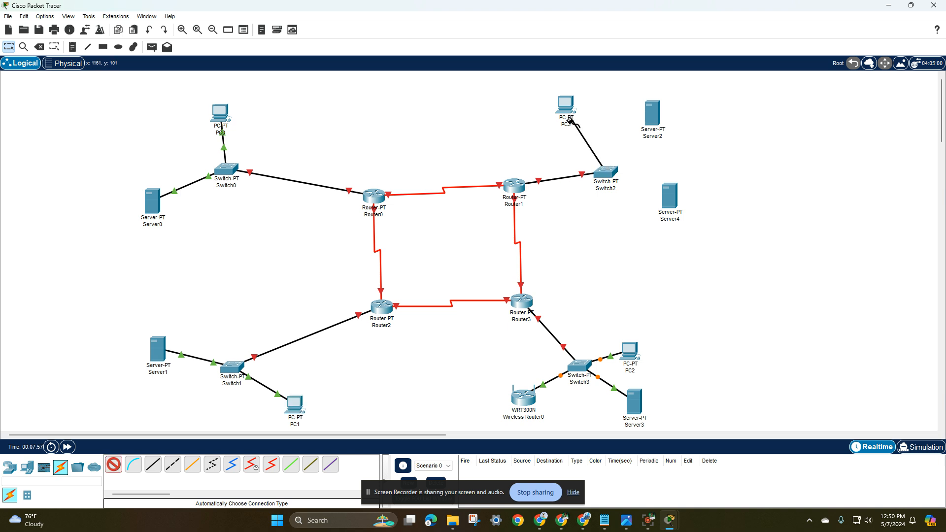
left_click(561, 119)
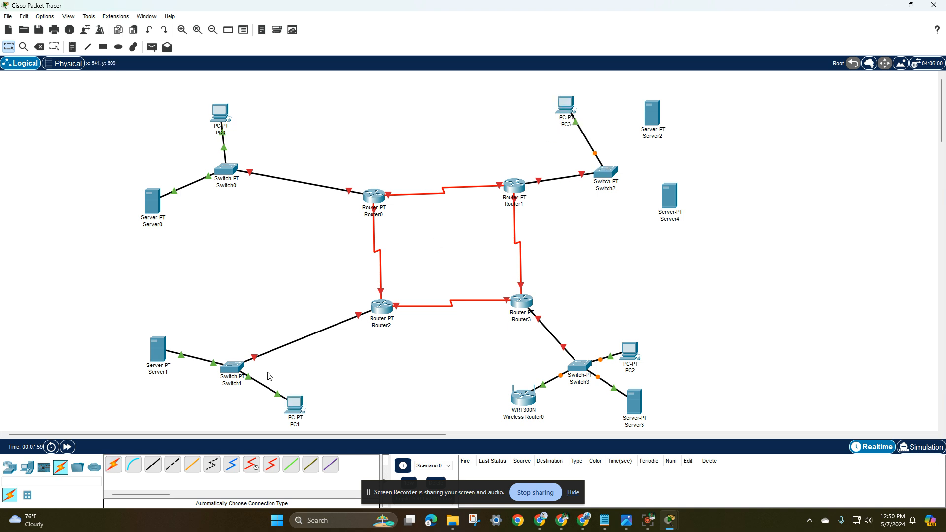
left_click(113, 464)
left_click(606, 171)
left_click(649, 120)
left_click(117, 466)
left_click(616, 174)
left_click(667, 197)
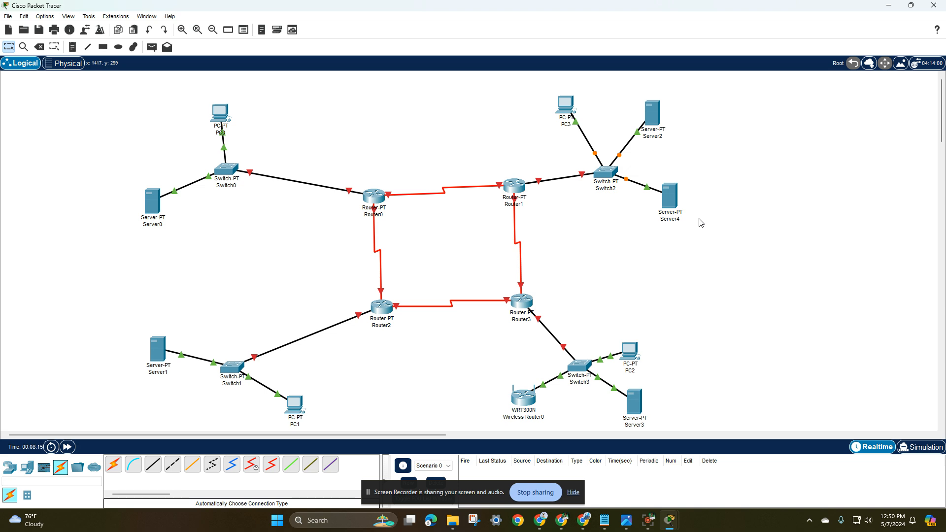
Open the FastEthernet0/0 interface configuration of Router0 at its IPv4 address.
left_click(374, 198)
left_click(391, 159)
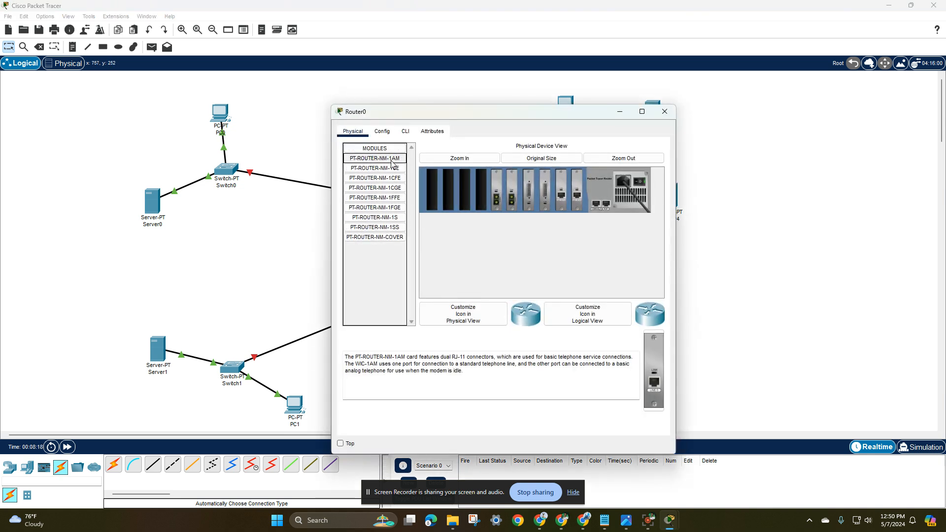
left_click(385, 132)
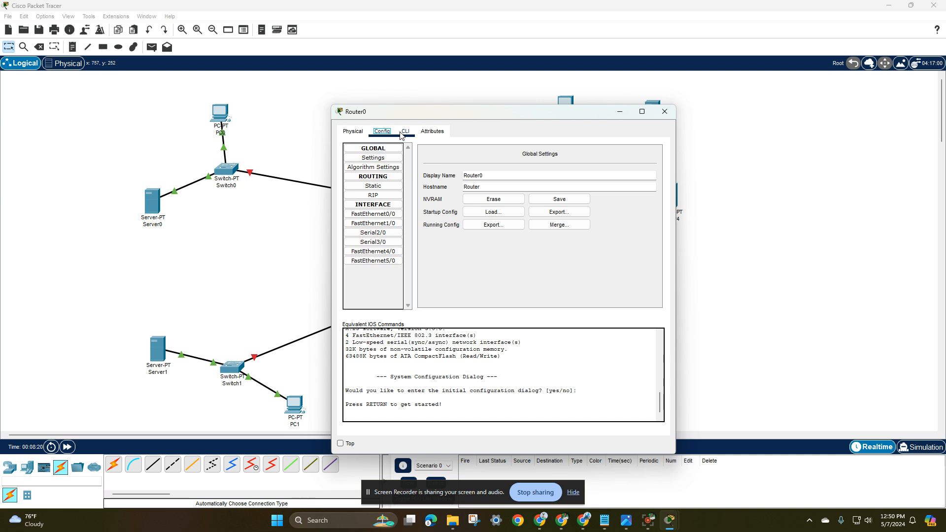
left_click(404, 132)
left_click(382, 131)
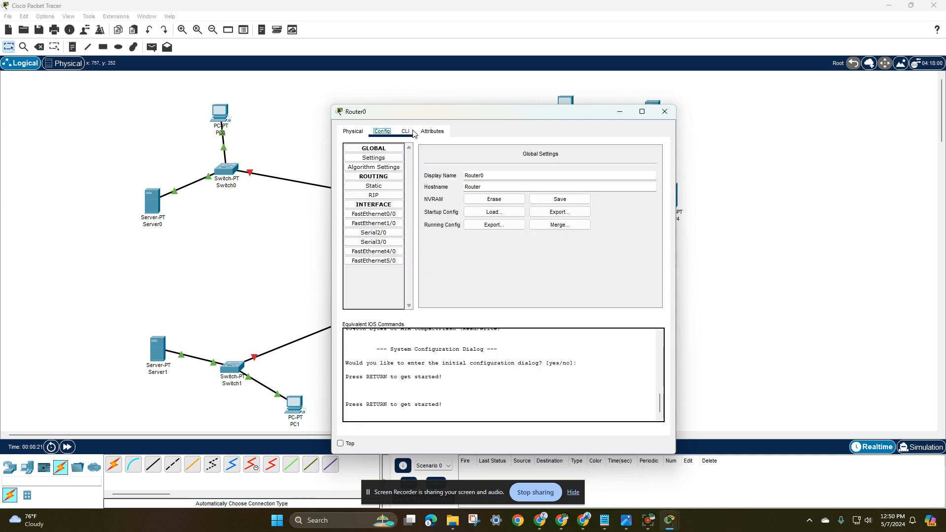
left_click(380, 214)
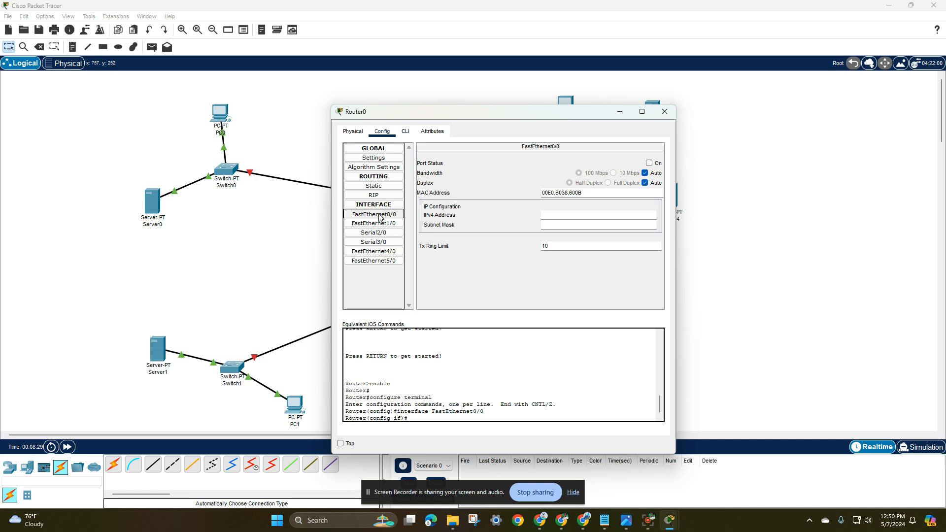
left_click(549, 212)
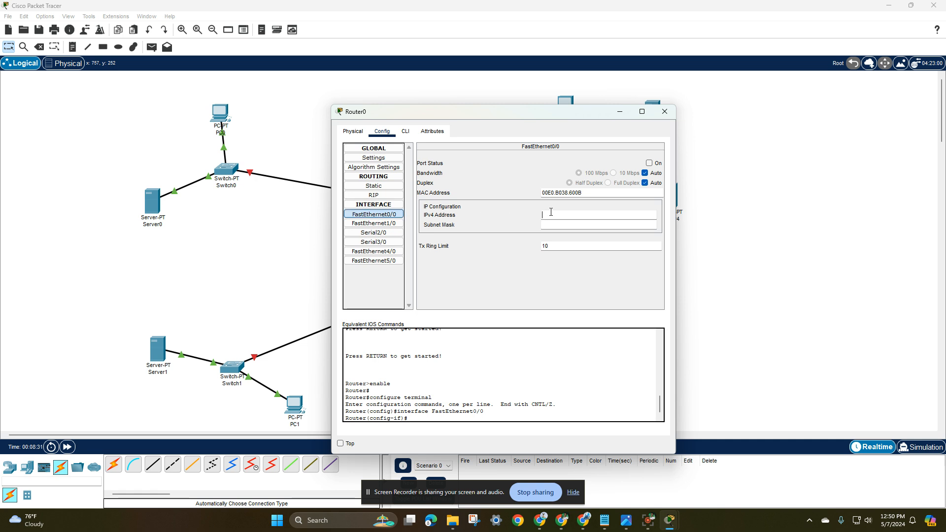
Copy 192.168.10.1 from the Notepad list and try to paste it as the IPv4 address of Router0's FastEthernet0/0 in Packet Tracer.
left_click(626, 520)
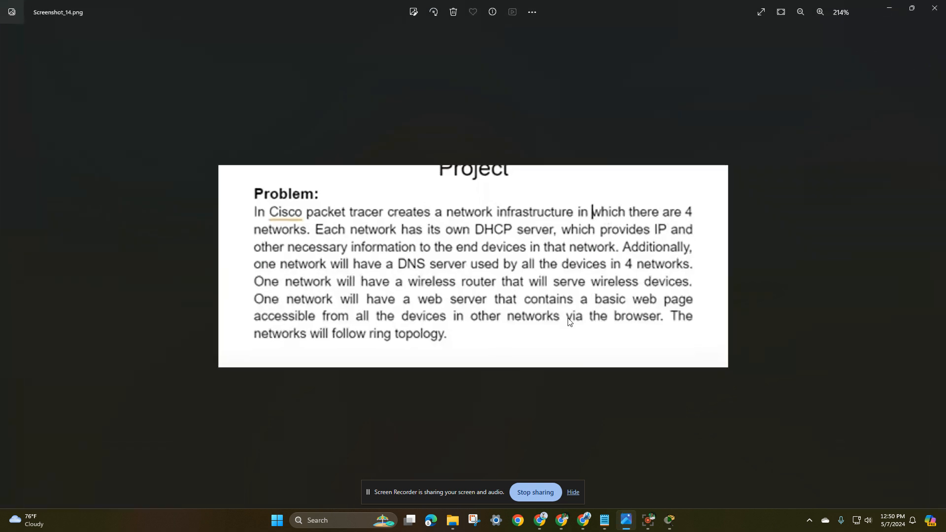
left_click(605, 519)
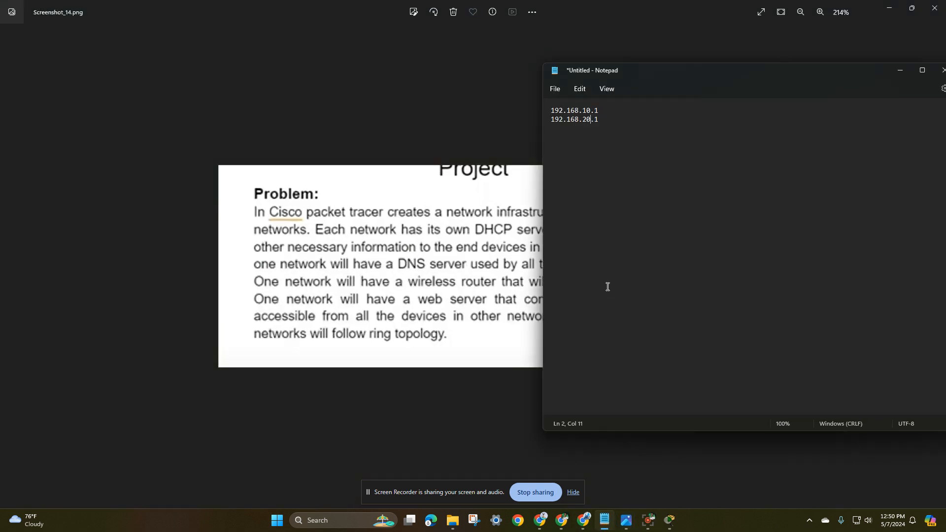
triple_click(579, 112)
key("ctrl+c")
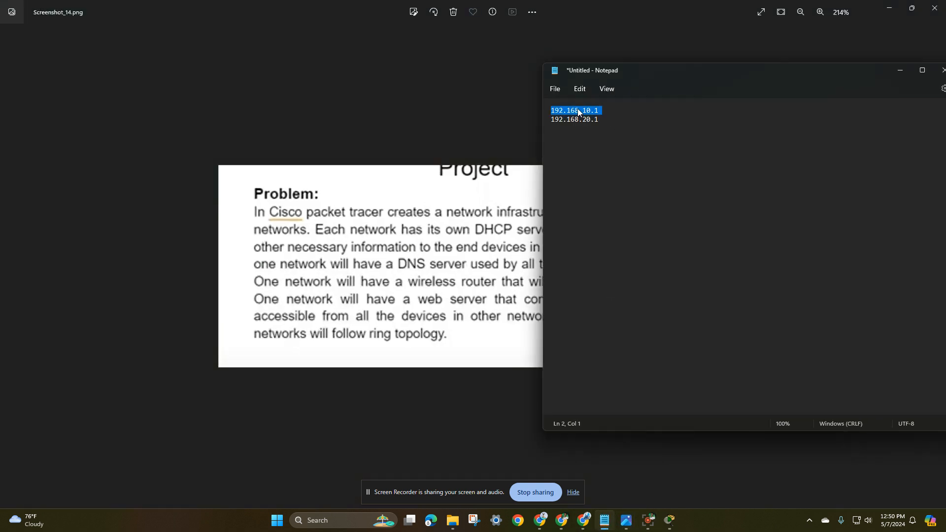
left_click(882, 7)
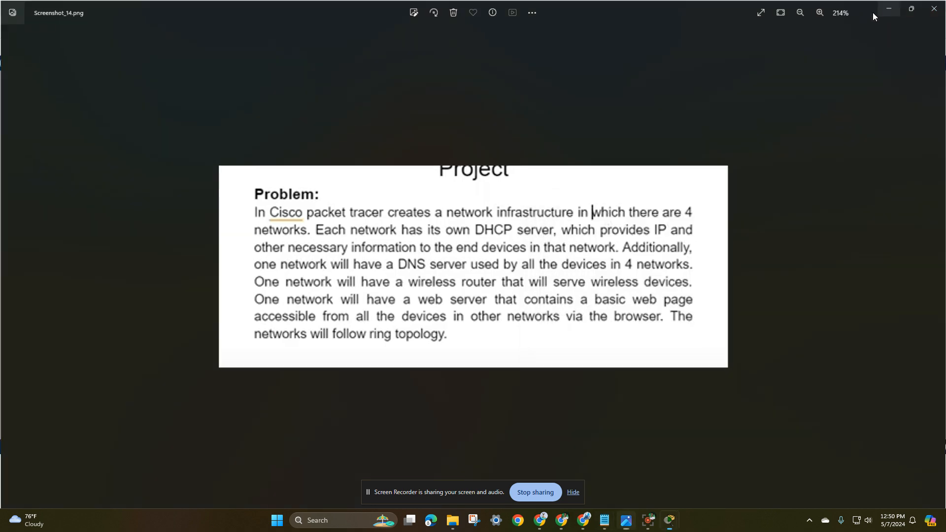
left_click(880, 11)
left_click(562, 213)
key("ctrl+v")
left_click(570, 226)
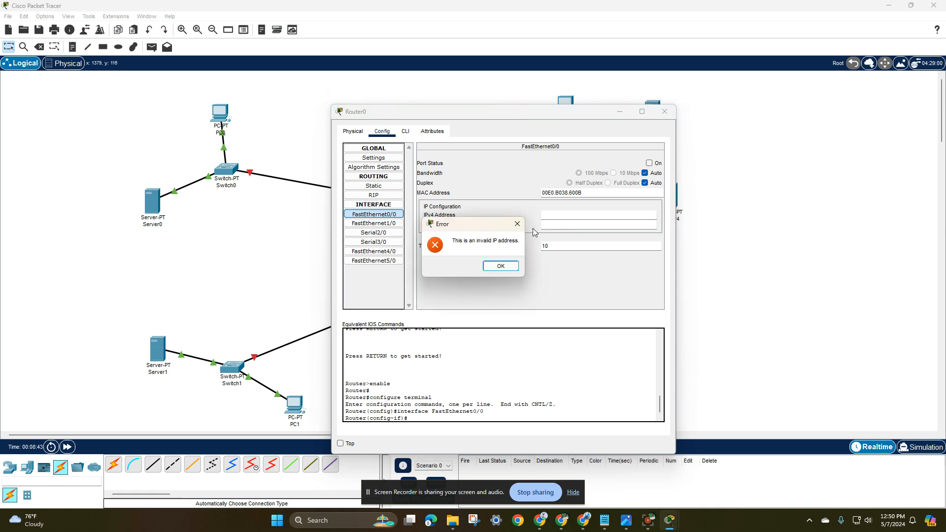